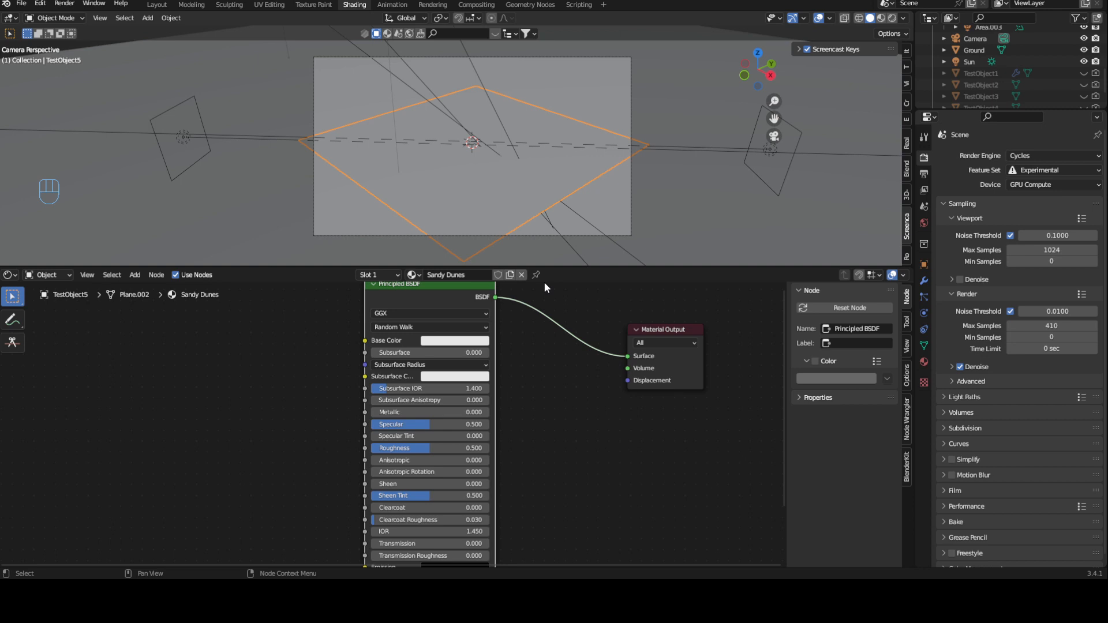
# - Check the render engine and feature set in the scene's render settings
pyautogui.moveTo(608, 293); pyautogui.dragTo(574, 323, button='middle')
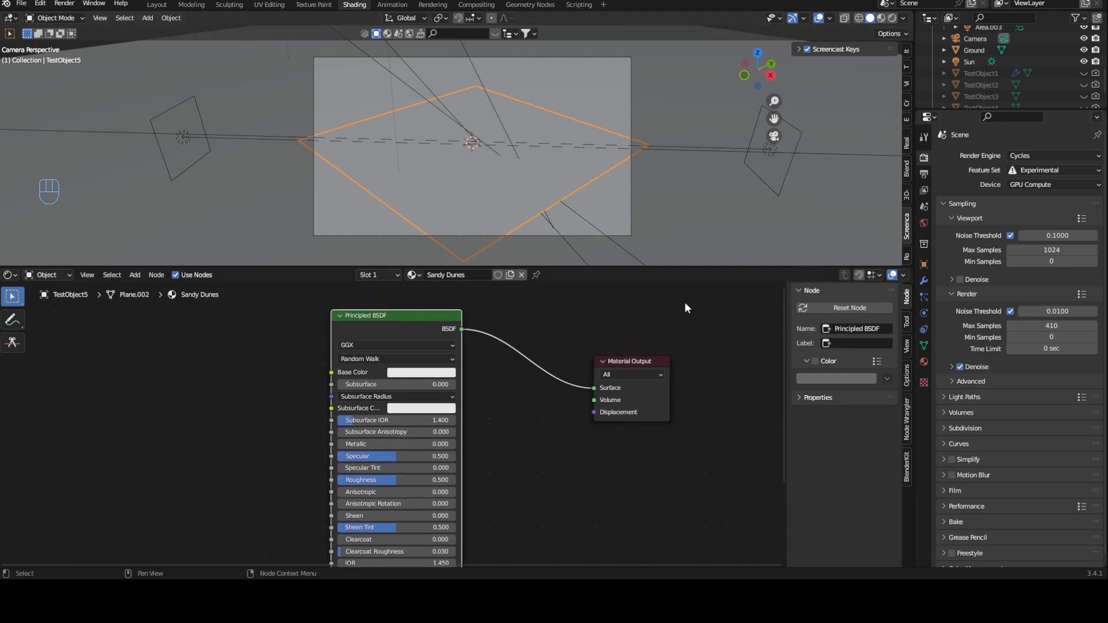
pyautogui.click(924, 137)
pyautogui.click(924, 157)
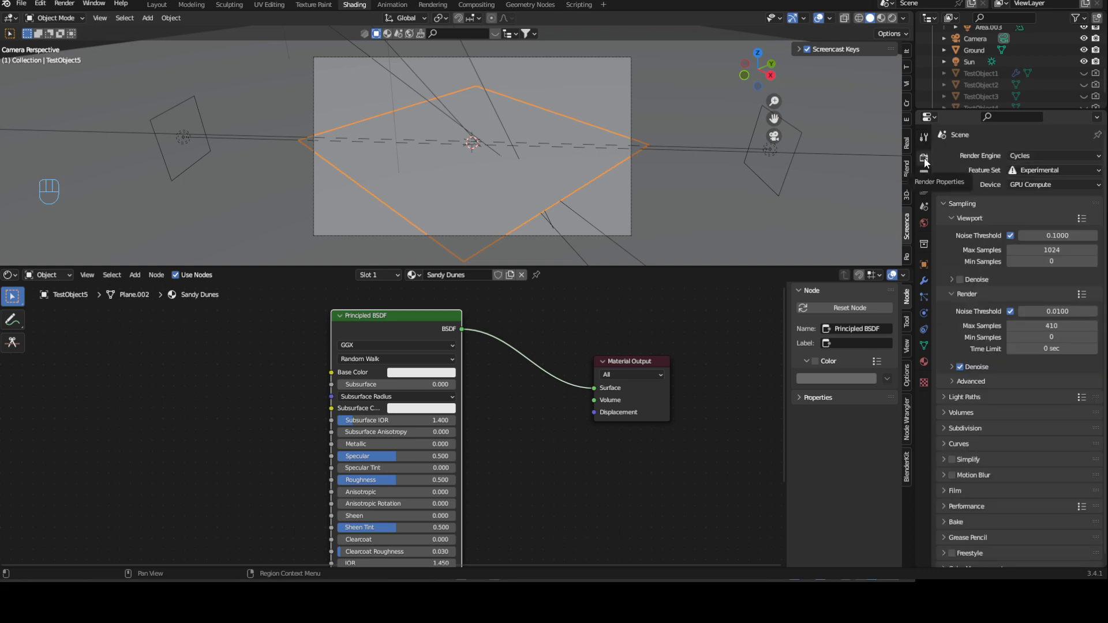
pyautogui.click(1063, 170)
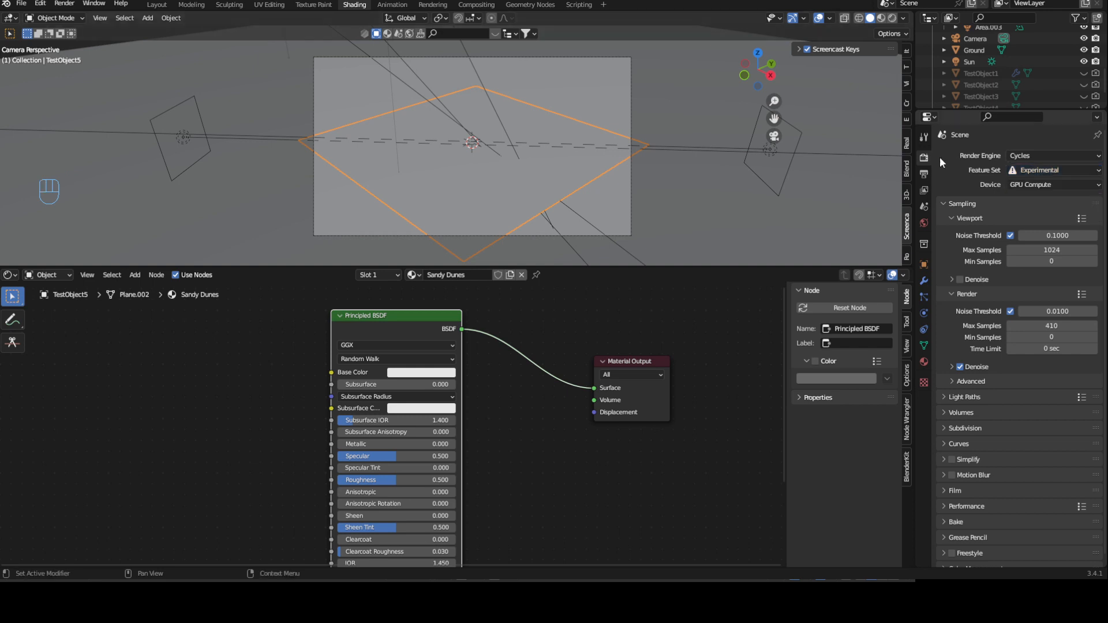
# - Inspect the plane's Subdivision modifier and its Adaptive Subdivision option, leaving that option enabled
pyautogui.click(923, 282)
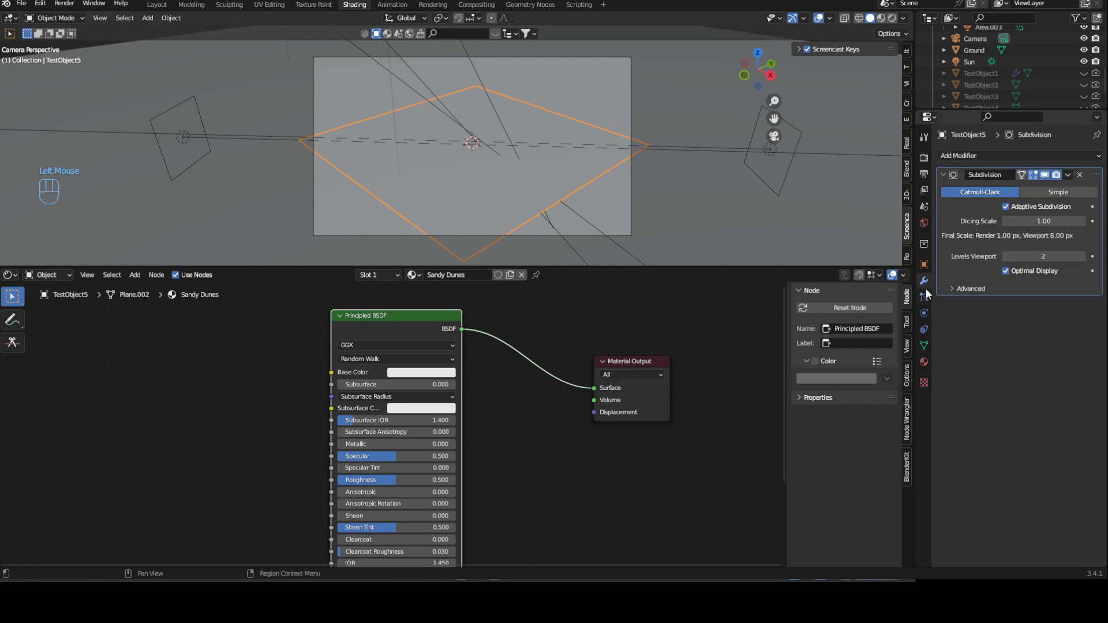
pyautogui.click(587, 83)
pyautogui.click(564, 117)
pyautogui.click(1010, 208)
pyautogui.click(1006, 207)
# - Set the Sandy Dunes material's surface displacement method to Displacement and Bump
pyautogui.click(924, 360)
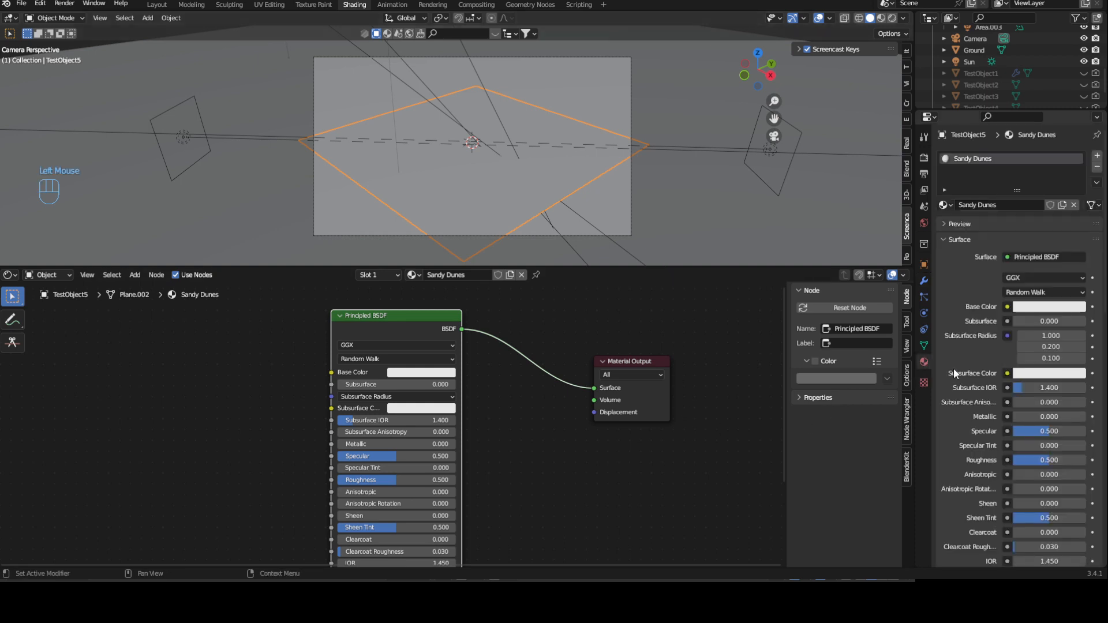
pyautogui.scroll(-2, 954, 368)
pyautogui.scroll(-8, 951, 404)
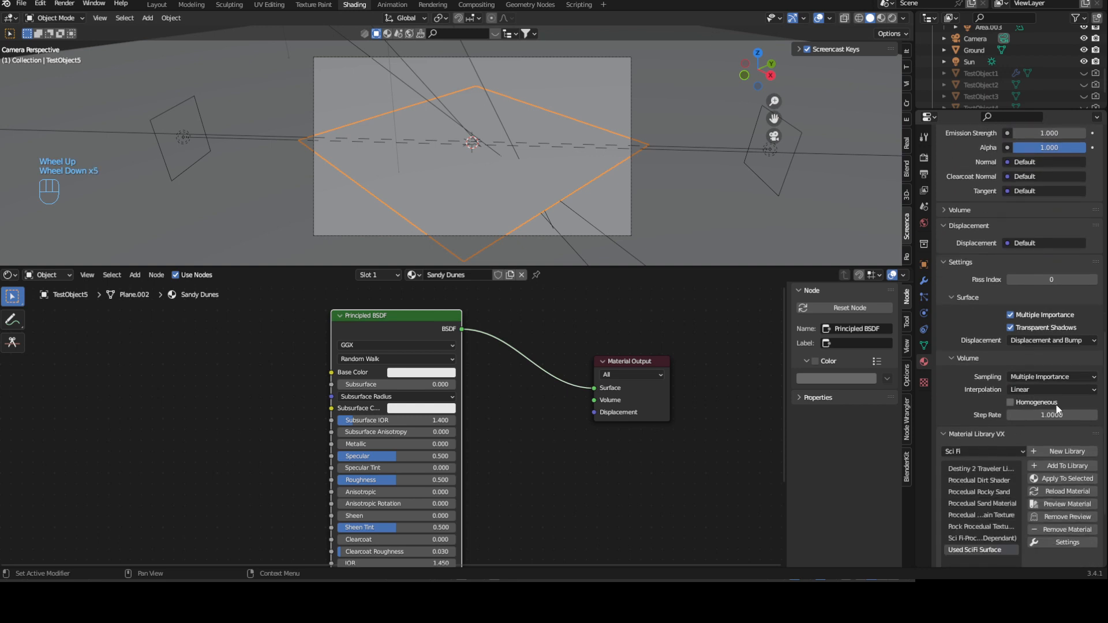
pyautogui.click(1044, 340)
pyautogui.click(1045, 351)
pyautogui.click(1060, 342)
pyautogui.click(1038, 380)
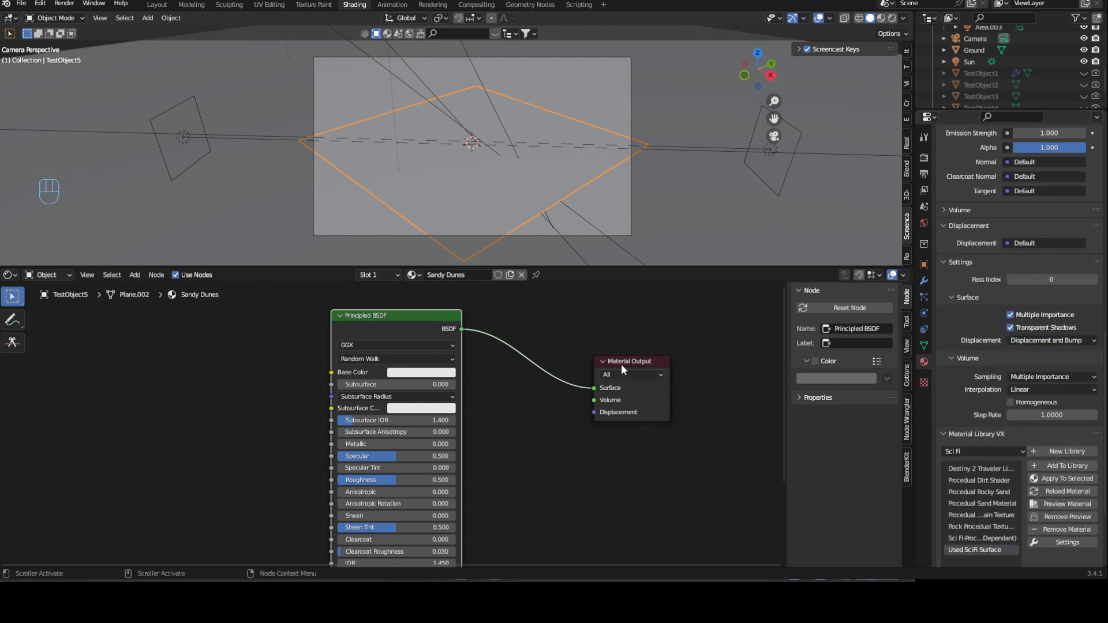
# - Add a Wave Texture node ahead of the Principled BSDF
pyautogui.moveTo(504, 377); pyautogui.dragTo(666, 395, button='middle')
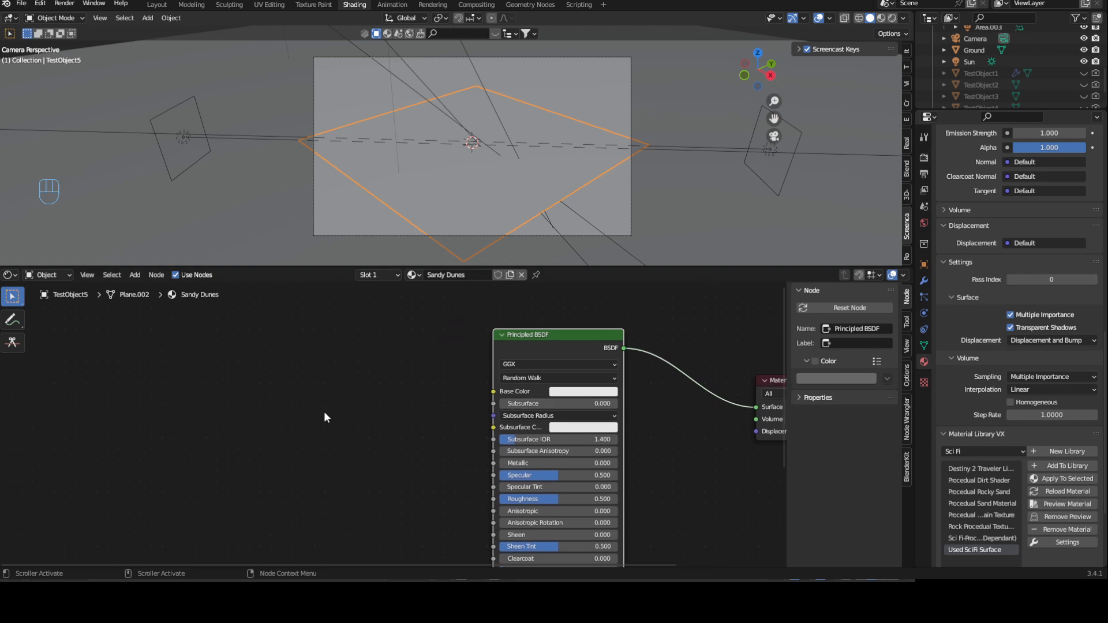
pyautogui.moveTo(321, 427); pyautogui.dragTo(316, 453, button='middle')
pyautogui.hotkey('shift', 'a')
pyautogui.click(284, 362)
pyautogui.write('wave')
pyautogui.click(312, 396)
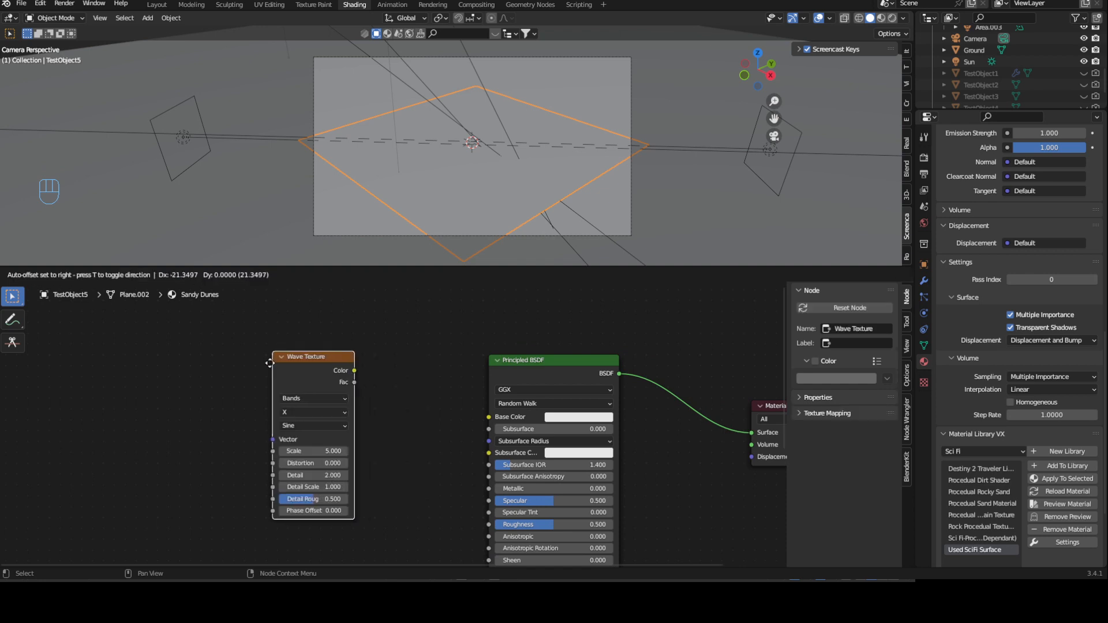
pyautogui.click(316, 395)
# - Connect the Wave Texture's Color output to the Principled BSDF's Base Color and switch the viewport to rendered shading
pyautogui.moveTo(316, 391); pyautogui.dragTo(489, 417)
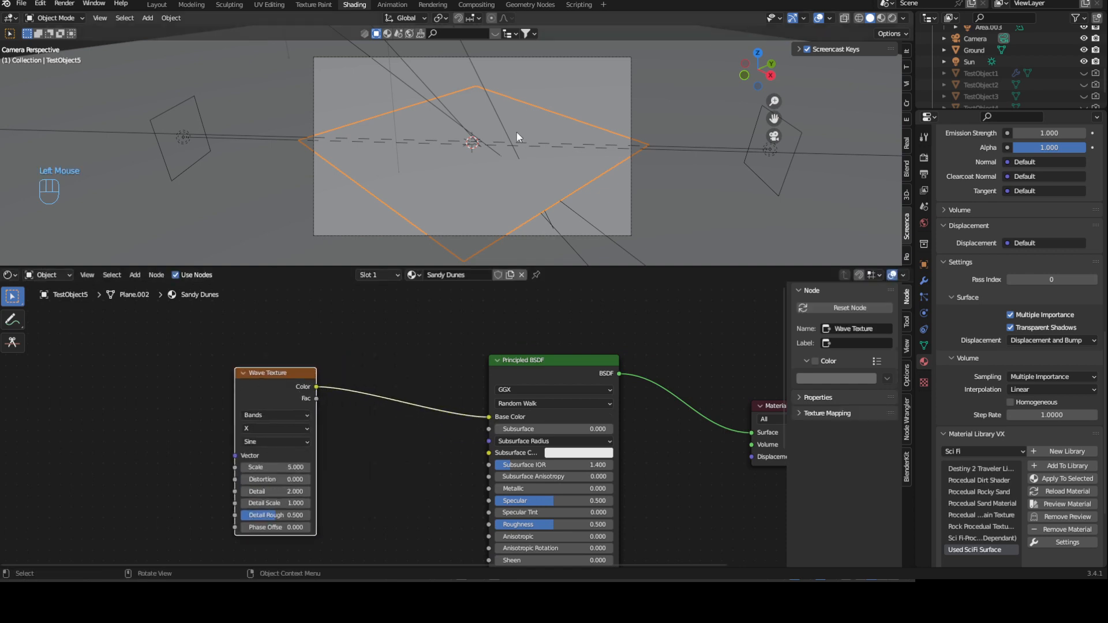
pyautogui.press('z')
pyautogui.click(515, 51)
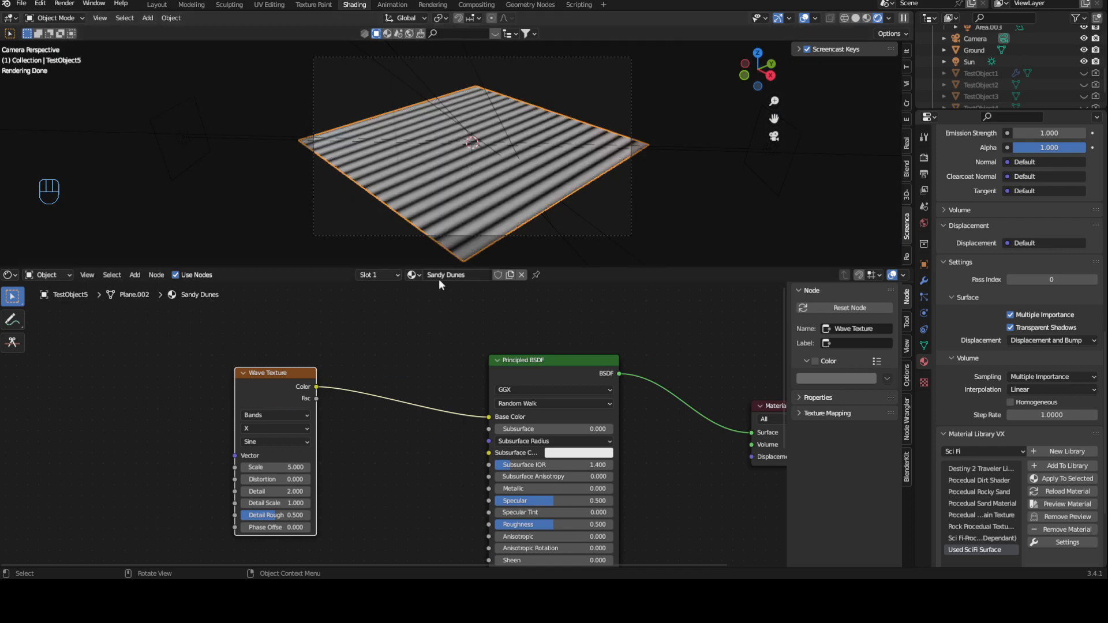
# - Add a Texture Coordinate node without a Mapping node and link its Object output to the Wave Texture's Vector input
pyautogui.moveTo(261, 382); pyautogui.dragTo(424, 375, button='middle')
pyautogui.click(423, 374)
pyautogui.hotkey('ctrl', 't')
pyautogui.moveTo(339, 388); pyautogui.dragTo(407, 375, button='middle')
pyautogui.click(410, 372)
pyautogui.press('Delete')
pyautogui.moveTo(323, 377); pyautogui.dragTo(275, 394)
pyautogui.moveTo(300, 439); pyautogui.dragTo(469, 435)
pyautogui.moveTo(526, 345); pyautogui.dragTo(439, 363)
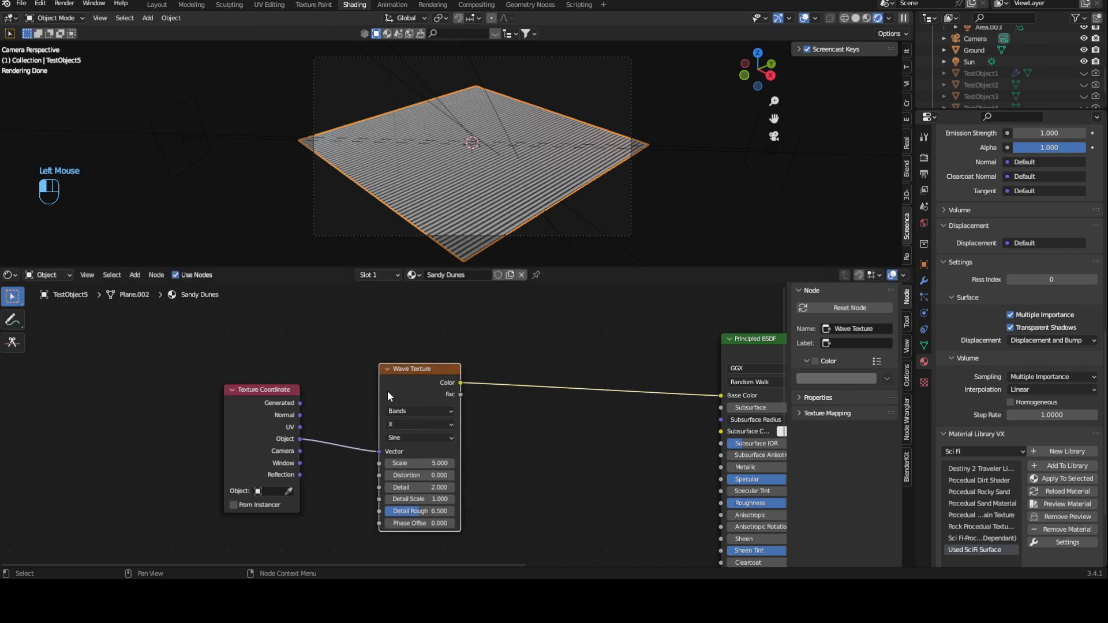
# - Set the Wave Texture's scale to 1.5, distortion to 6 and detail to 15
pyautogui.scroll(2, 354, 437)
pyautogui.moveTo(355, 437); pyautogui.dragTo(341, 407, button='middle')
pyautogui.moveTo(445, 448); pyautogui.dragTo(404, 447)
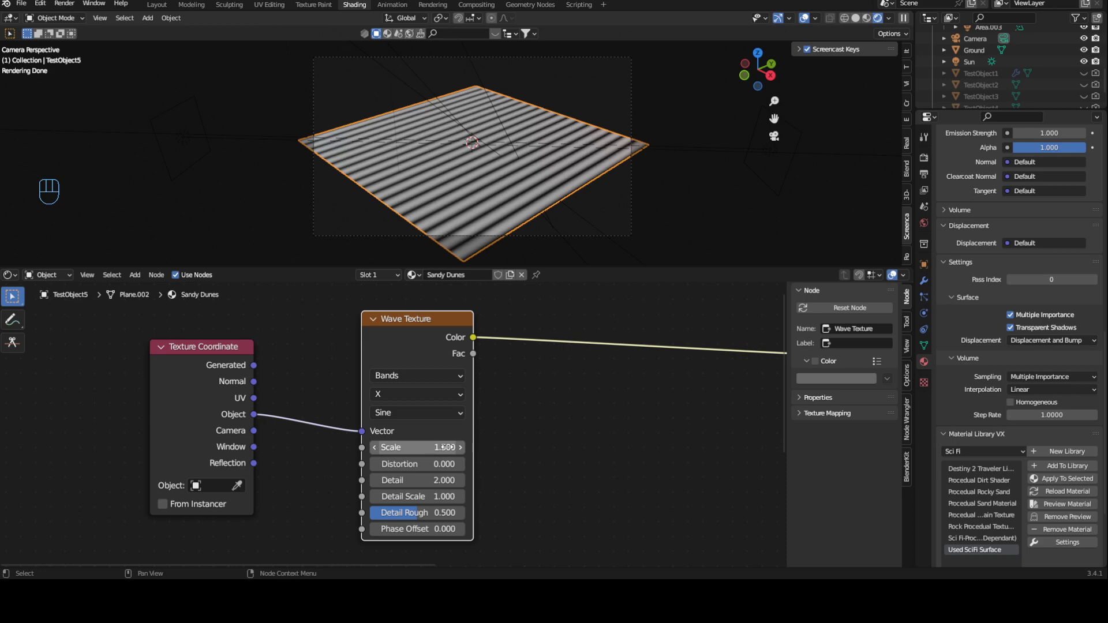
pyautogui.click(433, 464)
pyautogui.write('6')
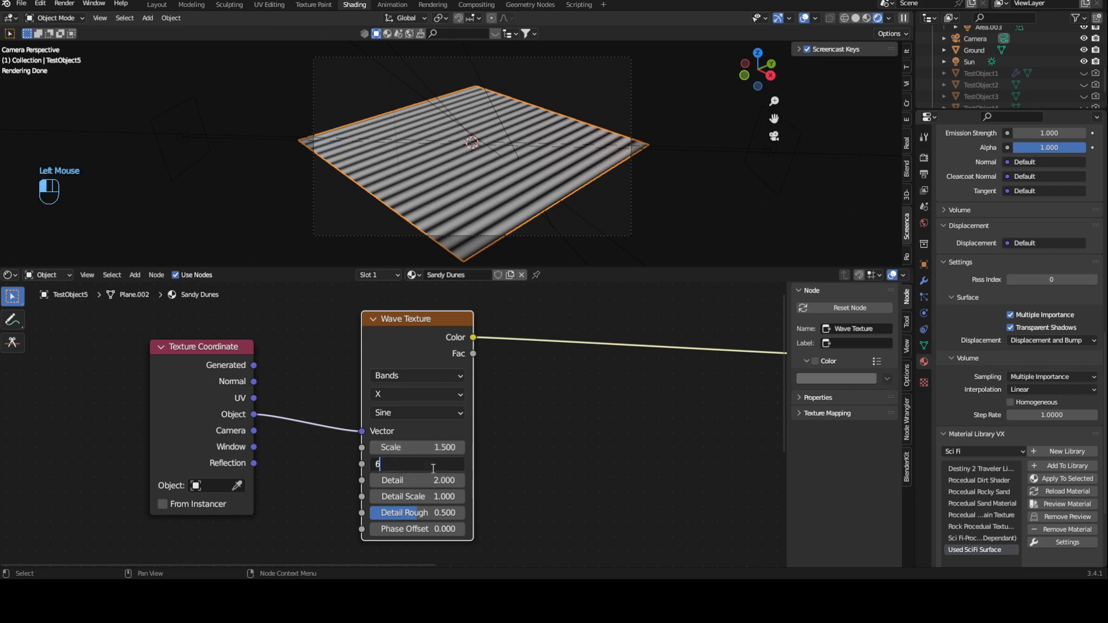
pyautogui.press('Return')
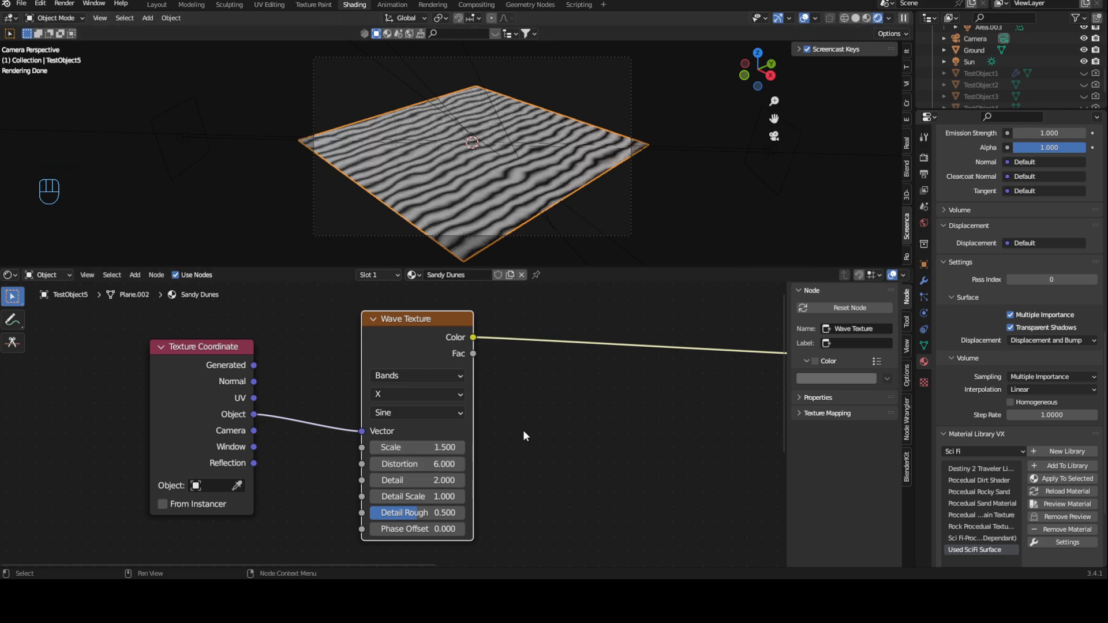
pyautogui.moveTo(429, 480); pyautogui.dragTo(502, 481)
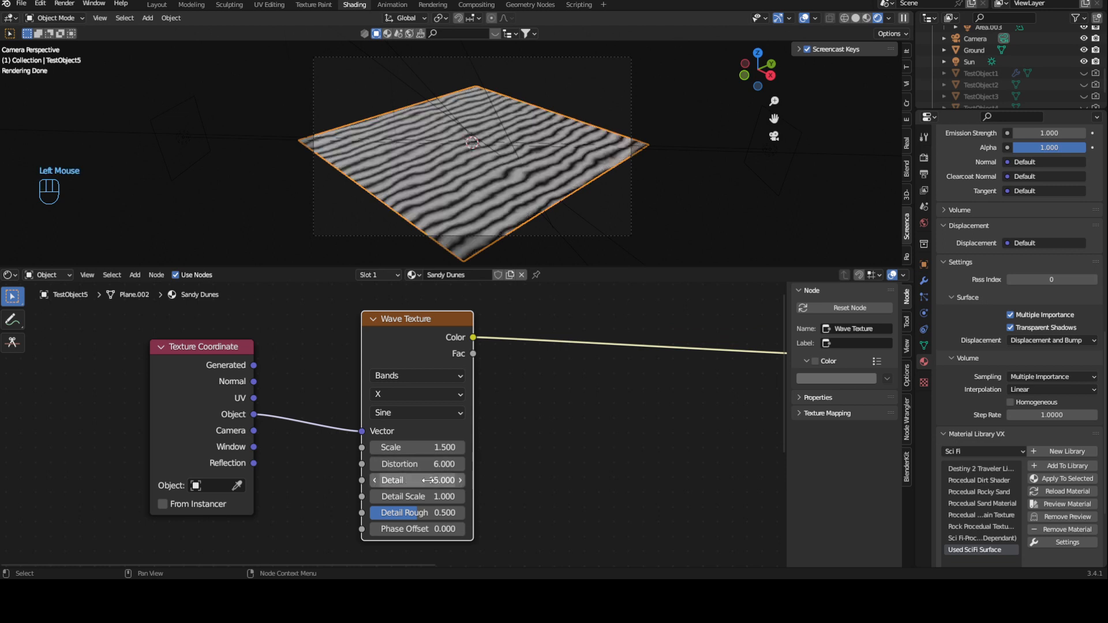
# - Make room beside the Texture Coordinate node and insert a Noise Texture on its link to the Wave Texture
pyautogui.scroll(3, 505, 486)
pyautogui.keyDown('shift'); pyautogui.moveTo(505, 485); pyautogui.dragTo(527, 430, button='middle'); pyautogui.keyUp('shift')
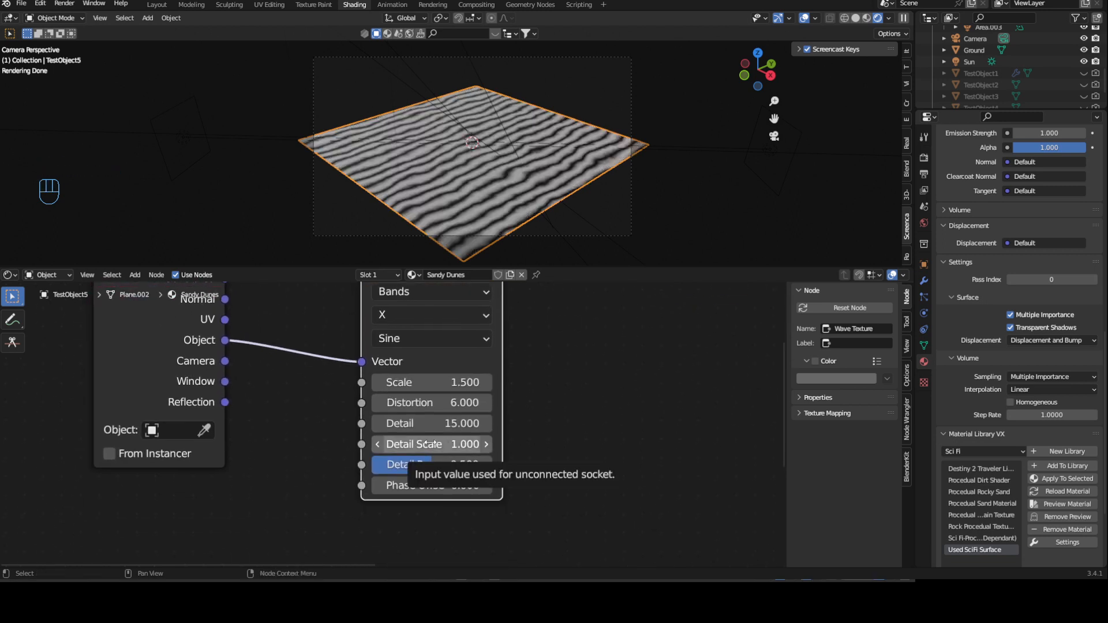
pyautogui.moveTo(261, 340); pyautogui.dragTo(501, 420, button='middle')
pyautogui.moveTo(373, 340); pyautogui.dragTo(129, 368)
pyautogui.scroll(-3, 335, 300)
pyautogui.moveTo(332, 297); pyautogui.dragTo(364, 349, button='middle')
pyautogui.hotkey('shift', 'a')
pyautogui.click(337, 344)
pyautogui.write('noise')
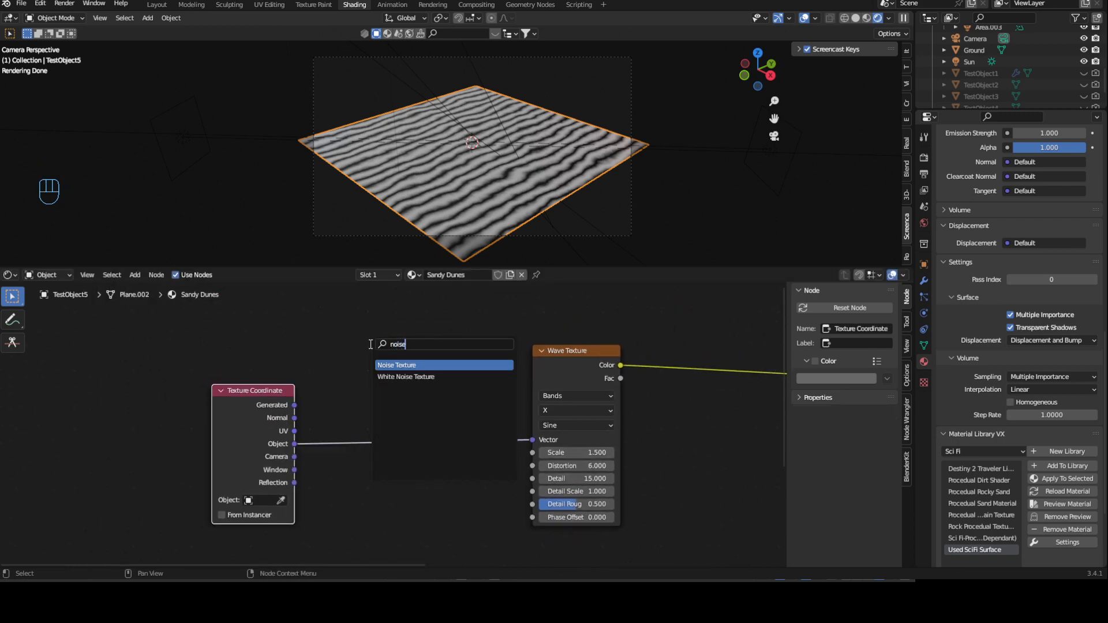
pyautogui.press('Return')
pyautogui.click(360, 396)
pyautogui.keyDown('ctrl'); pyautogui.moveTo(451, 352); pyautogui.dragTo(462, 361, button='middle'); pyautogui.keyUp('ctrl')
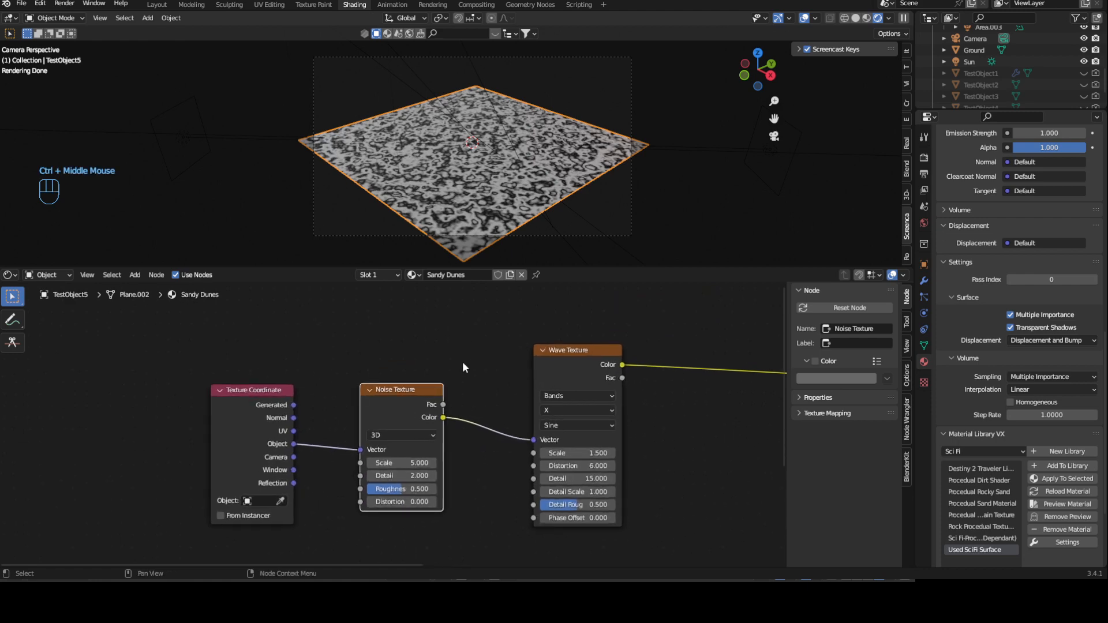
# - Add an expanded Mix node between the Noise Texture and the Wave Texture, with its Color output feeding the Wave Texture's Vector
pyautogui.click(264, 397)
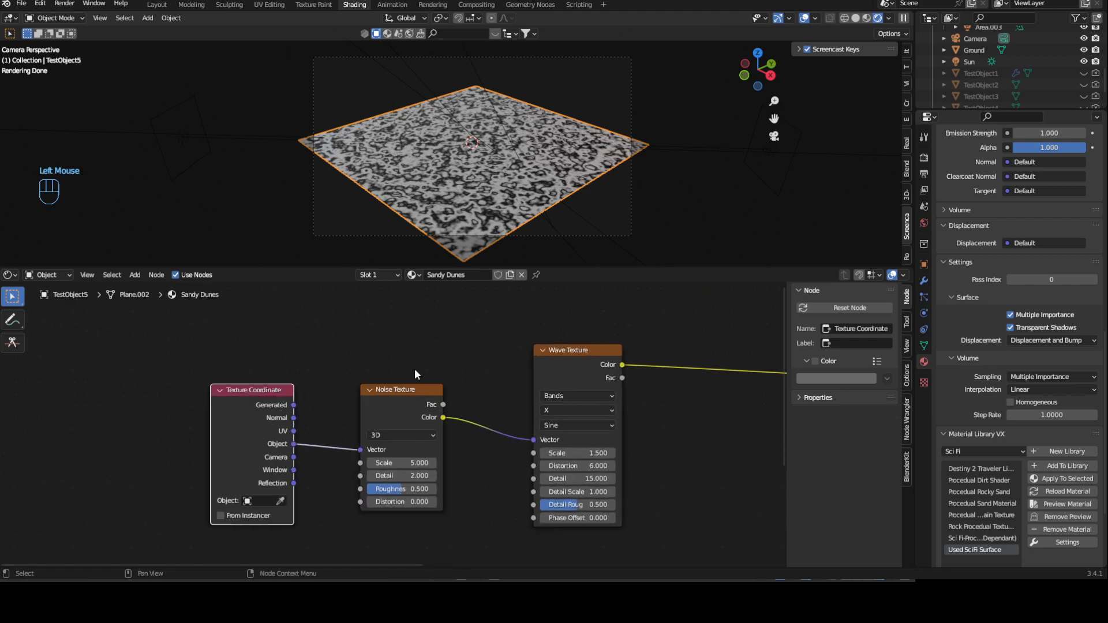
pyautogui.click(398, 386)
pyautogui.press('ctrl+KP_0')
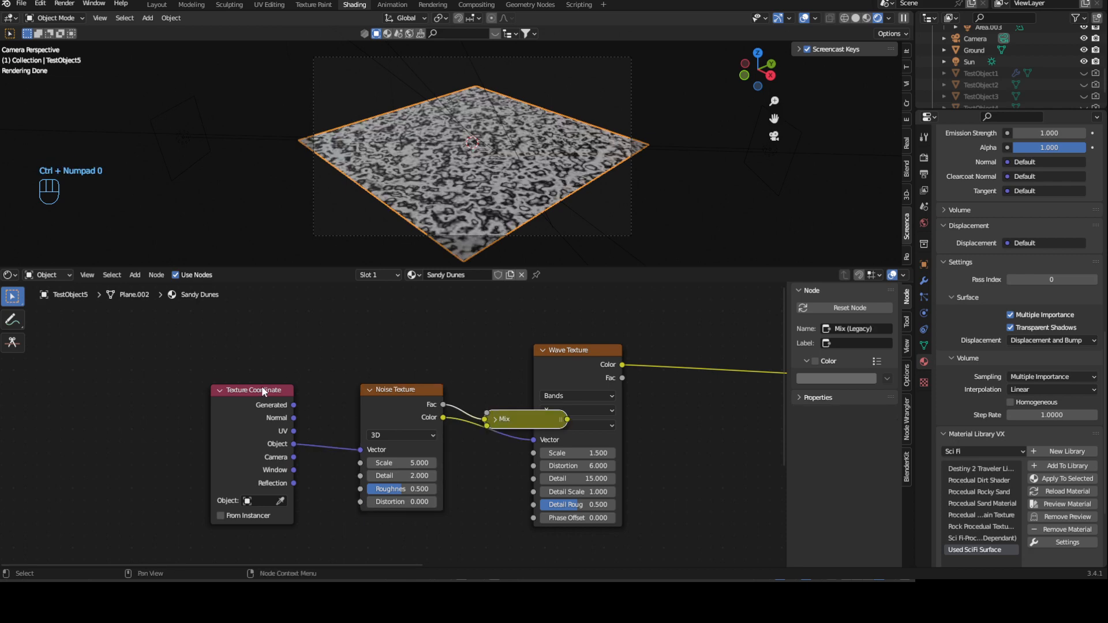
pyautogui.keyDown('shift'); pyautogui.click(254, 392); pyautogui.keyUp('shift')
pyautogui.keyDown('shift'); pyautogui.click(401, 387); pyautogui.keyUp('shift')
pyautogui.moveTo(396, 391); pyautogui.dragTo(218, 385)
pyautogui.moveTo(372, 414); pyautogui.dragTo(535, 440)
pyautogui.click(391, 404)
pyautogui.click(310, 403)
pyautogui.moveTo(314, 406); pyautogui.dragTo(367, 371)
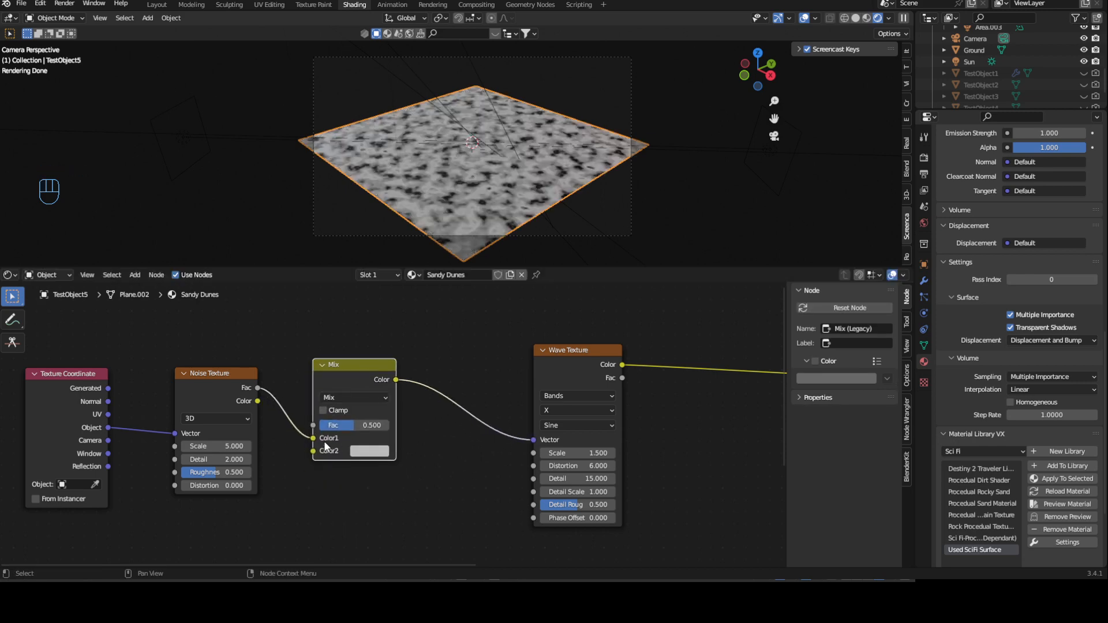
# - Link the noise Fac to the Mix node's Color2 and the Object coordinates to Color1, and set the mix factor to 0.3
pyautogui.moveTo(314, 439); pyautogui.dragTo(313, 451)
pyautogui.moveTo(109, 427); pyautogui.dragTo(313, 439)
pyautogui.doubleClick(370, 425)
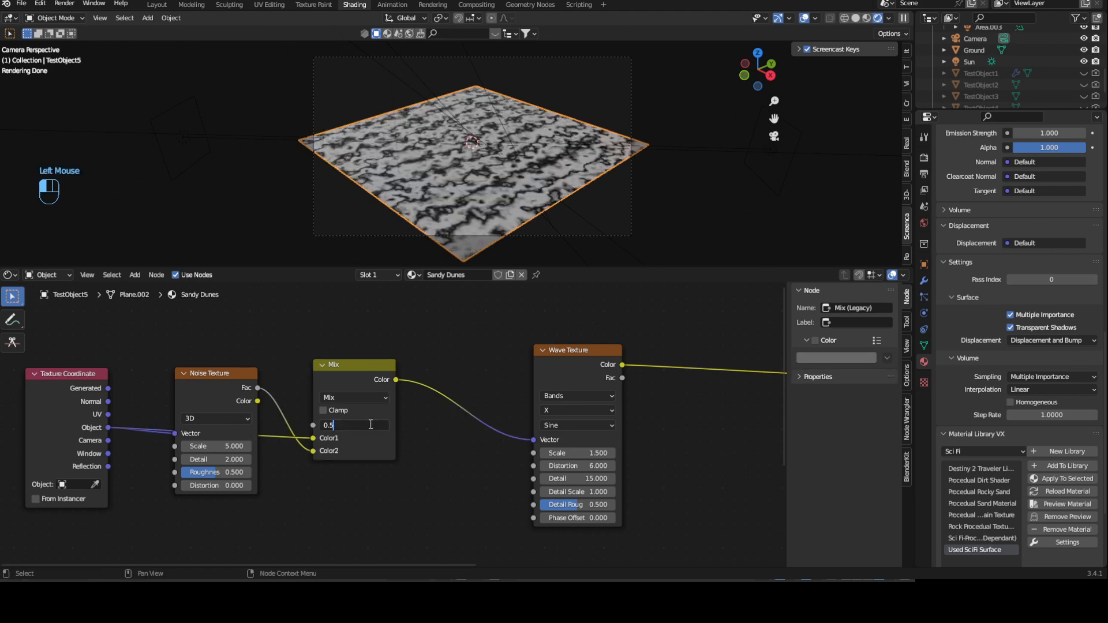
pyautogui.press('BackSpace')
pyautogui.write('3')
pyautogui.press('Return')
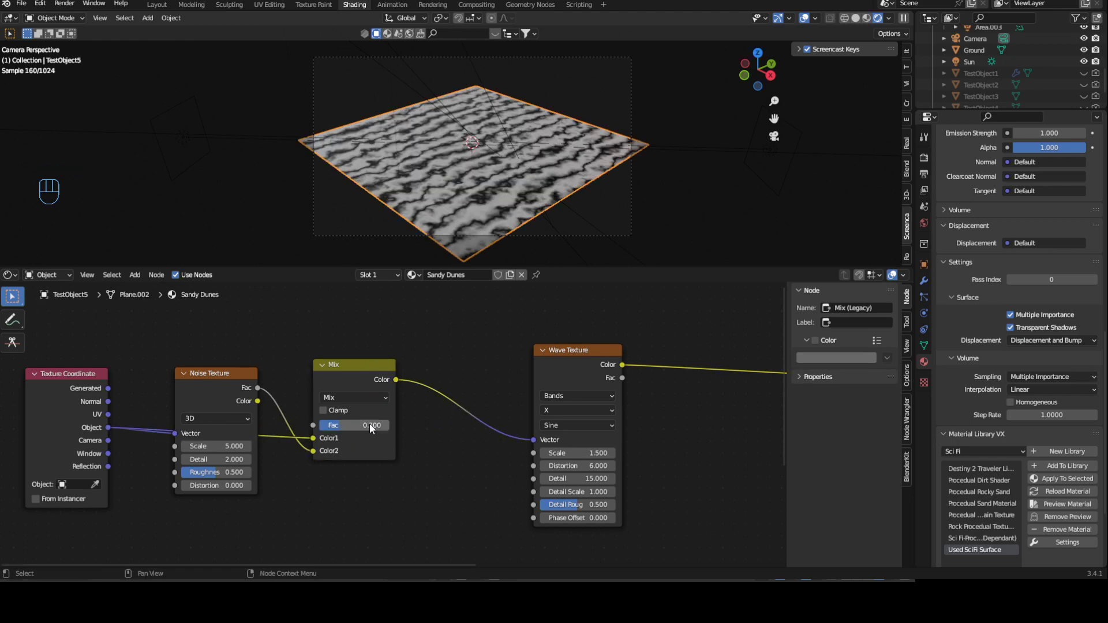
# - Try a lower factor on the Mix node and return it to 0.3
pyautogui.doubleClick(370, 424)
pyautogui.write('2')
pyautogui.press('Return')
pyautogui.doubleClick(370, 425)
pyautogui.press('BackSpace')
pyautogui.write('3')
pyautogui.press('Return')
# - Set the Noise Texture's scale to 6.7 and detail to 15
pyautogui.scroll(2, 306, 483)
pyautogui.moveTo(306, 484); pyautogui.dragTo(347, 422, button='middle')
pyautogui.click(341, 407)
pyautogui.write('6')
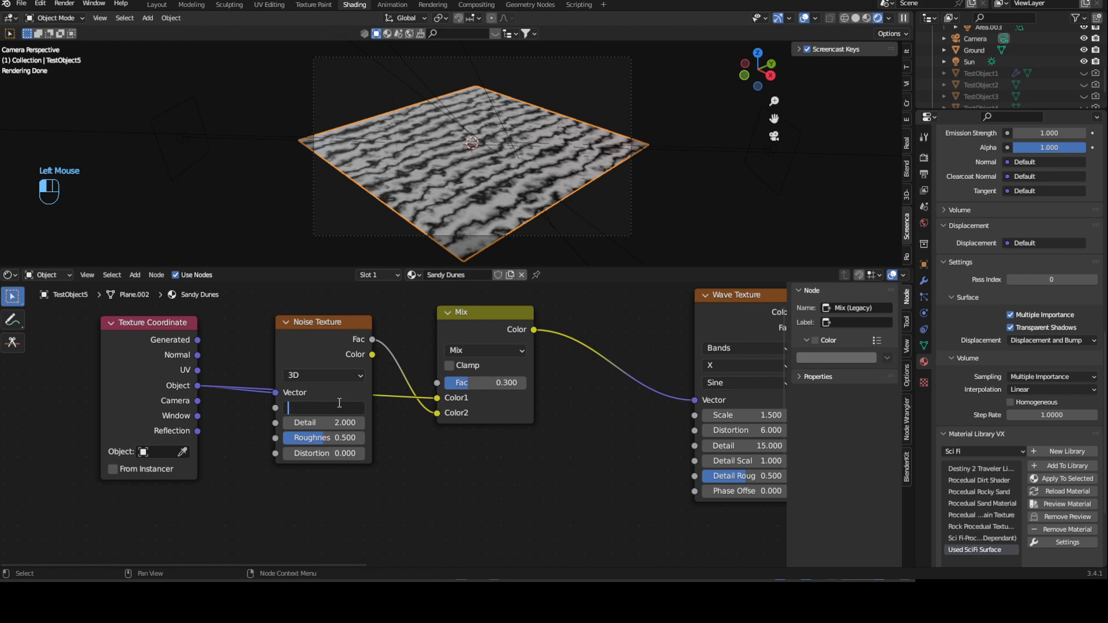
pyautogui.write('.7')
pyautogui.press('Return')
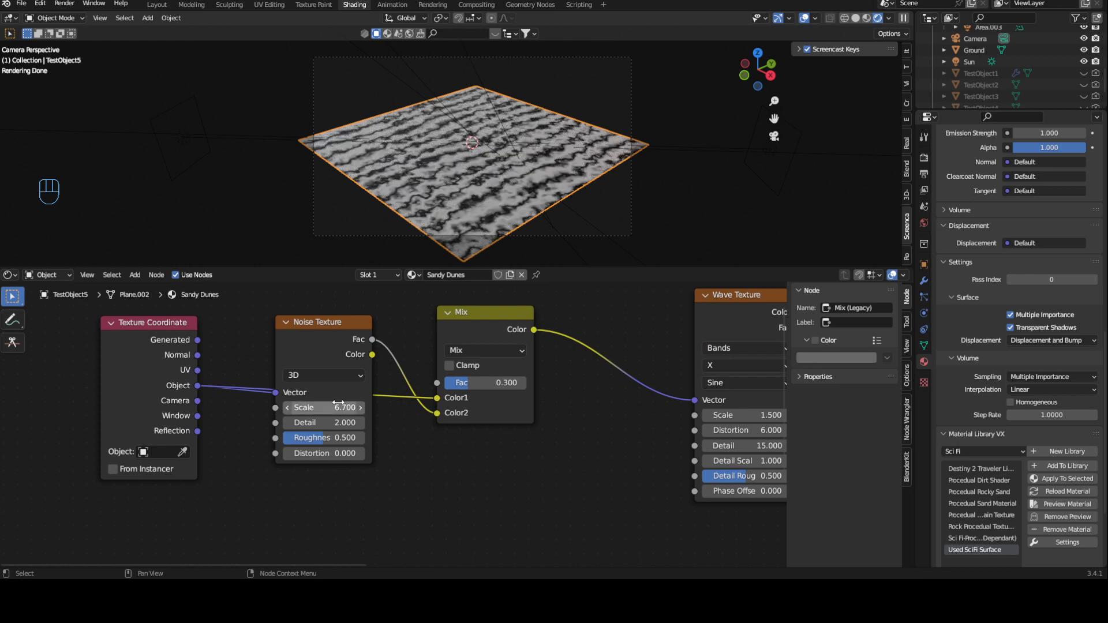
pyautogui.moveTo(325, 424); pyautogui.dragTo(450, 424)
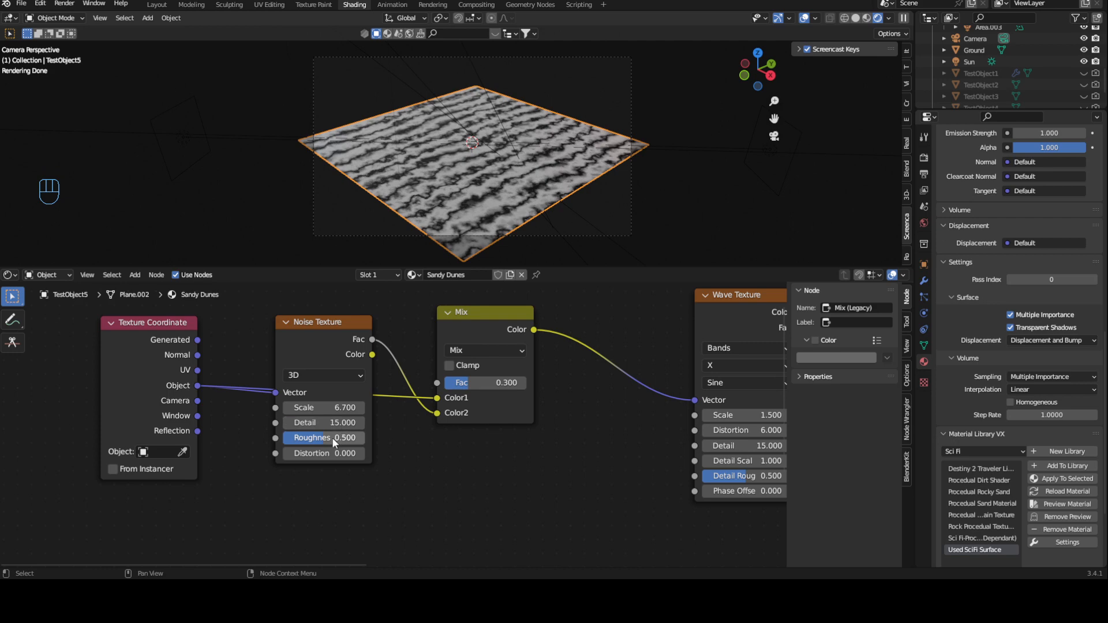
# - Set the Noise Texture's roughness to 0.85 and distortion to 0.2
pyautogui.click(335, 439)
pyautogui.write('0.85')
pyautogui.press('Return')
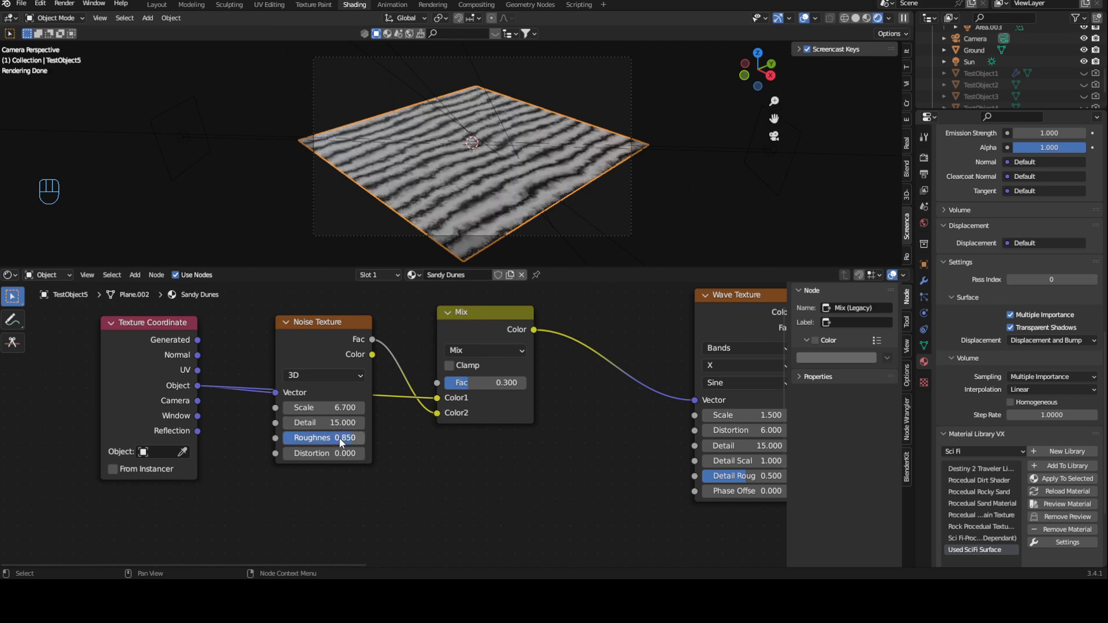
pyautogui.click(345, 450)
pyautogui.write('0.2')
pyautogui.press('Return')
# - Insert a ColorRamp node between the Wave Texture and the Principled BSDF's Base Color
pyautogui.moveTo(597, 350); pyautogui.dragTo(293, 361, button='middle')
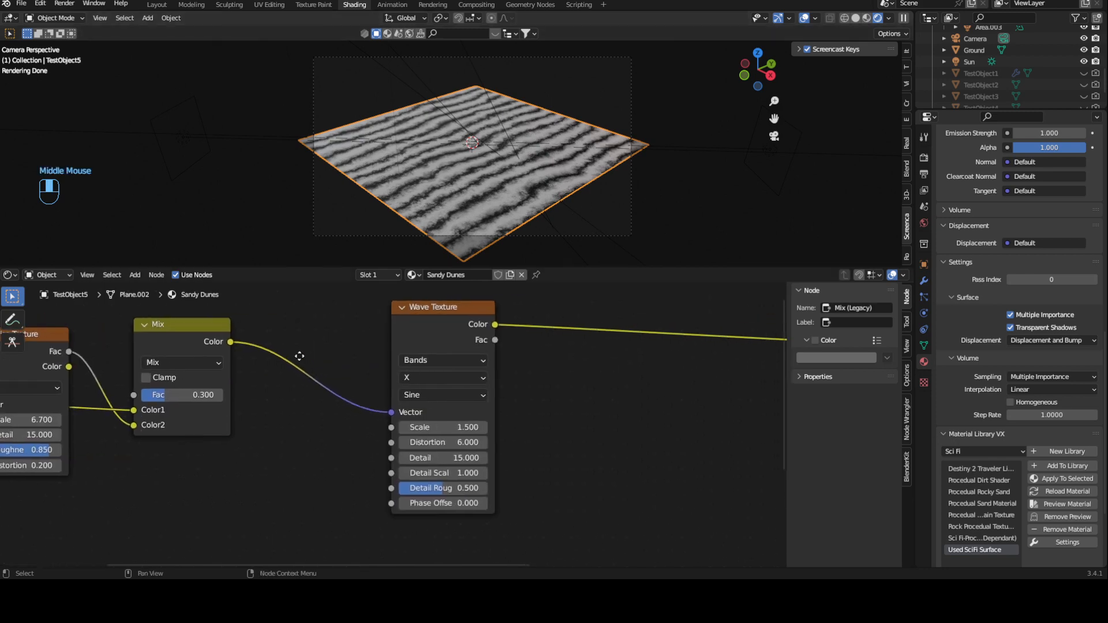
pyautogui.scroll(-1, 346, 343)
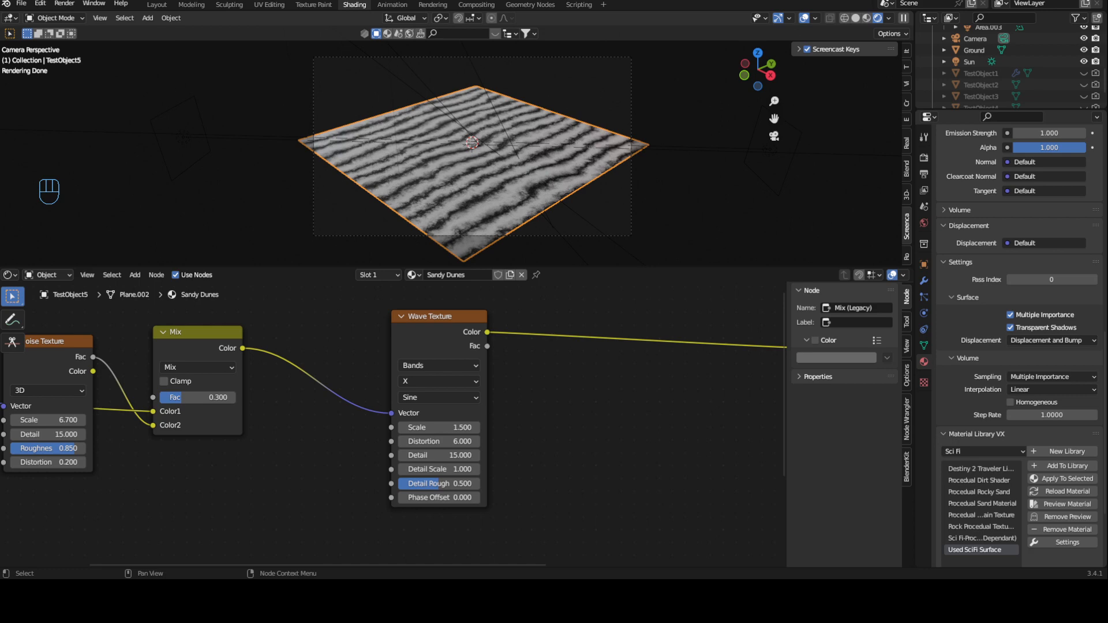
pyautogui.moveTo(681, 375); pyautogui.dragTo(546, 392, button='middle')
pyautogui.scroll(-2, 546, 392)
pyautogui.click(481, 336)
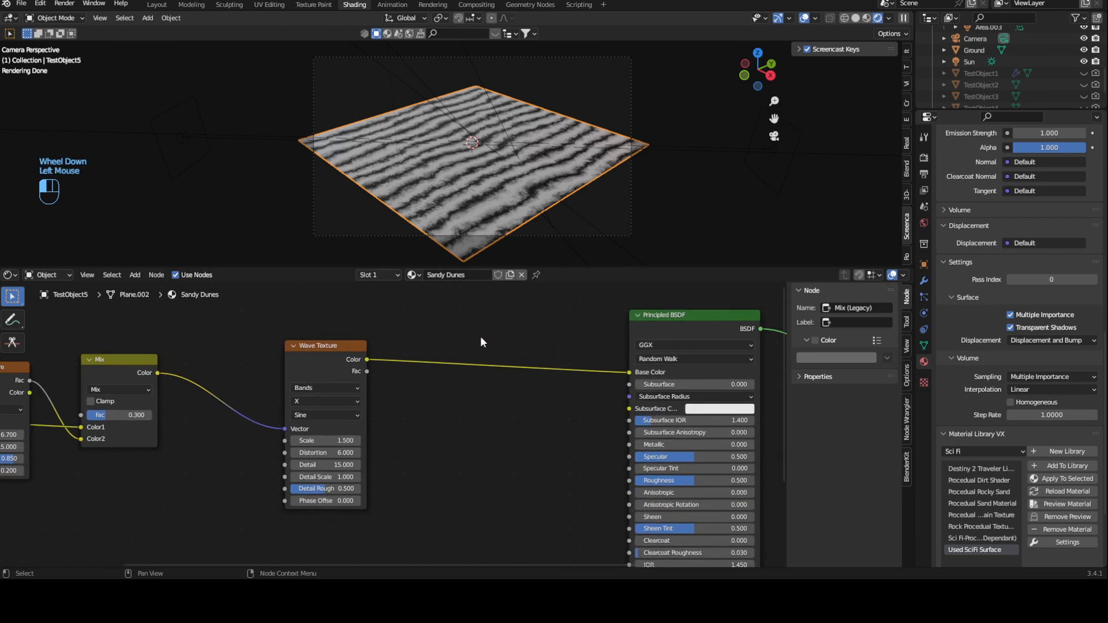
pyautogui.hotkey('shift', 'a')
pyautogui.click(480, 336)
pyautogui.write('col')
pyautogui.press('Return')
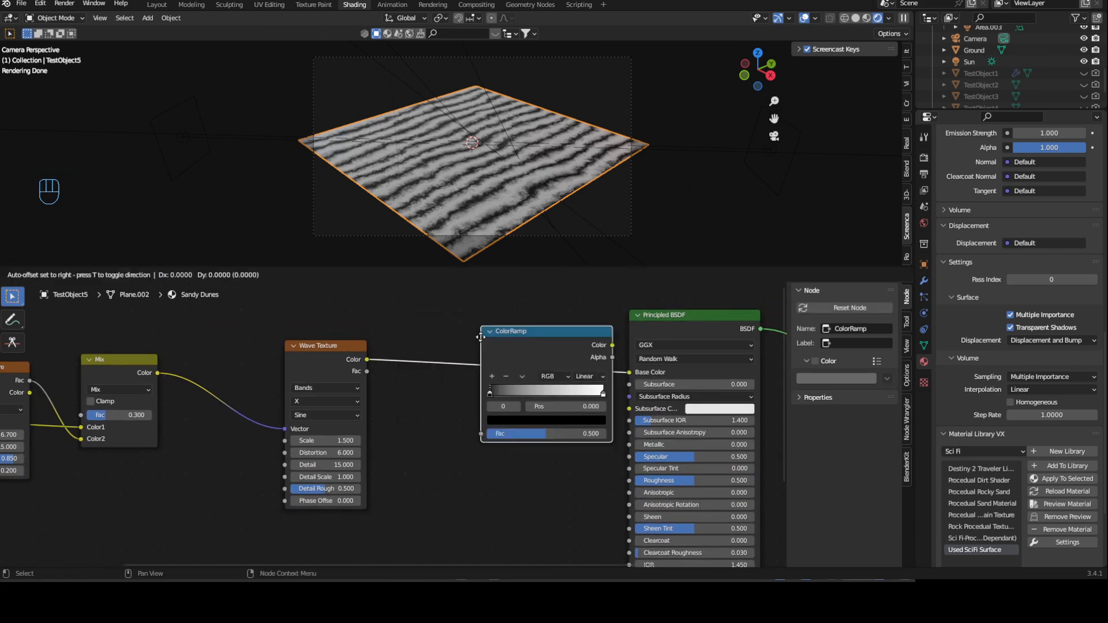
pyautogui.click(441, 340)
# - Change the ColorRamp's black stop to a sandy orange with hue about 0.073, saturation 0.92 and value 0.5
pyautogui.scroll(2, 491, 402)
pyautogui.moveTo(490, 400); pyautogui.dragTo(355, 426, button='middle')
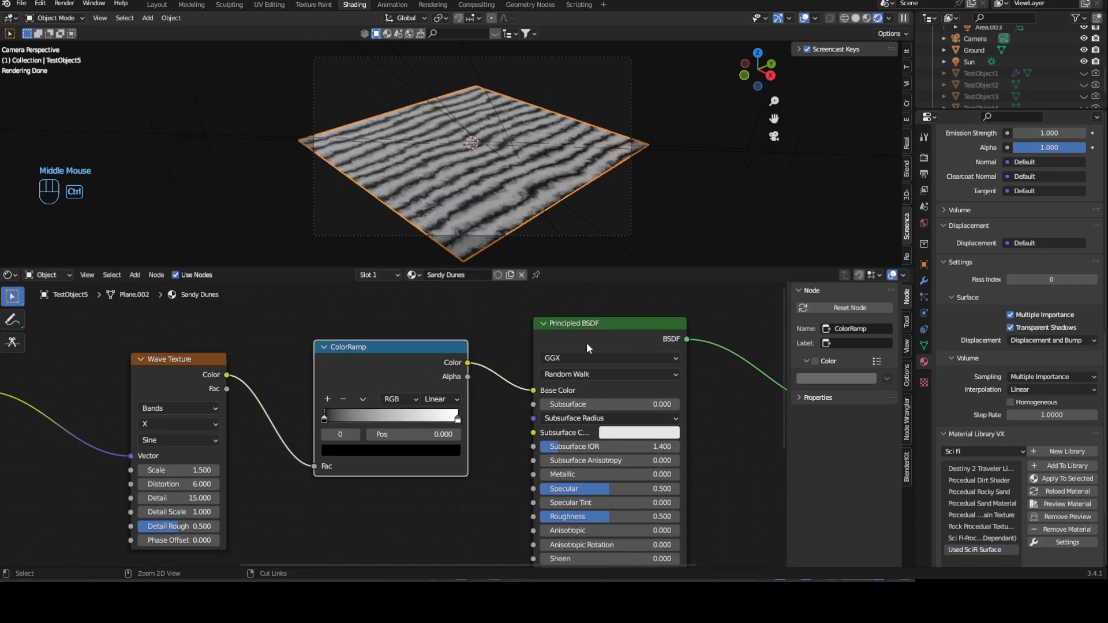
pyautogui.keyDown('ctrl'); pyautogui.keyDown('shift'); pyautogui.click(601, 328); pyautogui.keyUp('shift'); pyautogui.keyUp('ctrl')
pyautogui.click(339, 448)
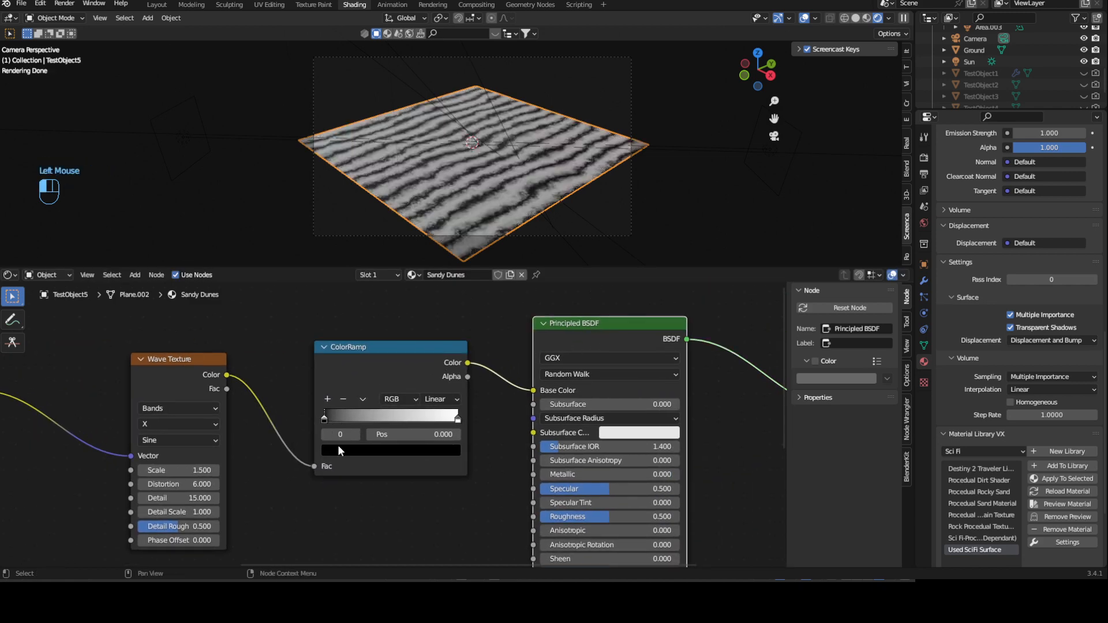
pyautogui.moveTo(431, 306); pyautogui.dragTo(431, 291)
pyautogui.click(365, 348)
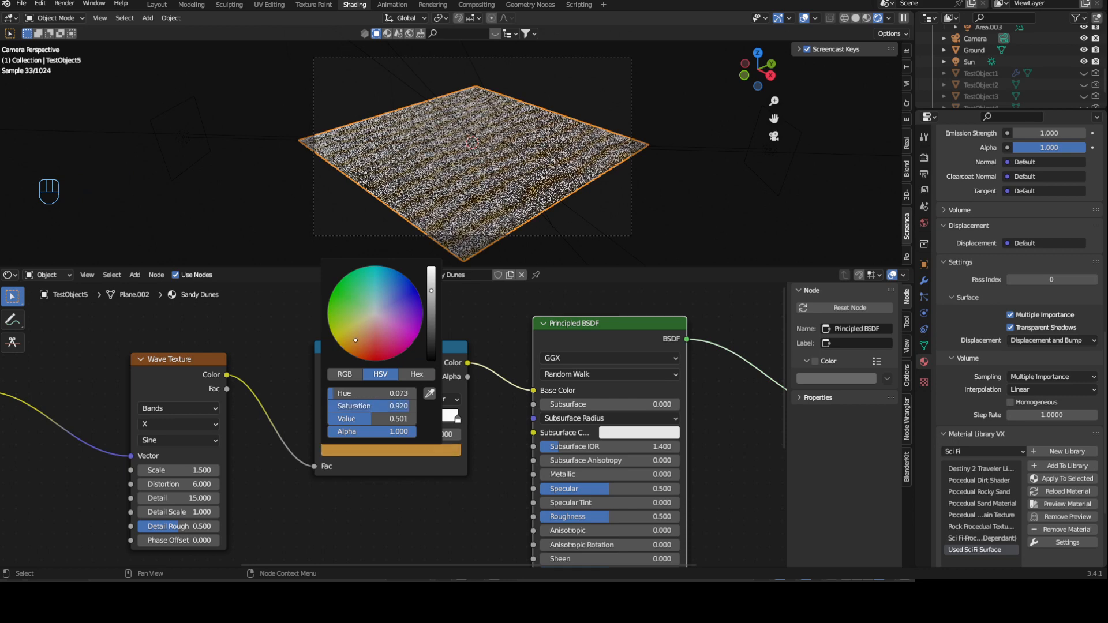
# - Change the ColorRamp's white stop to a lighter sandy orange than the first stop
pyautogui.click(457, 417)
pyautogui.click(452, 449)
pyautogui.moveTo(368, 352); pyautogui.dragTo(360, 343)
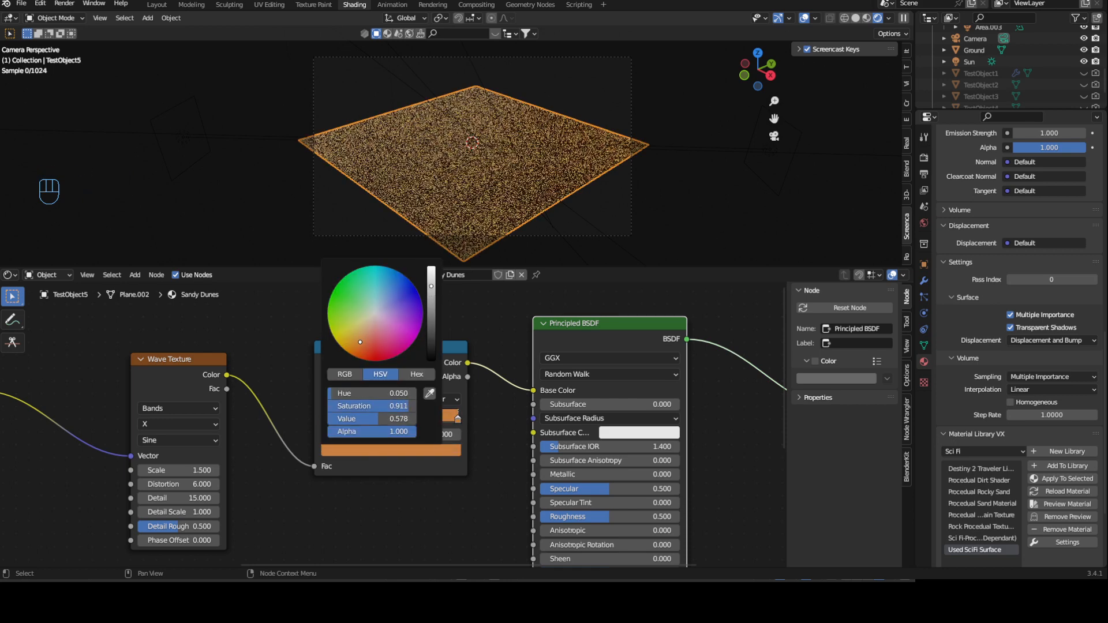
pyautogui.click(459, 417)
pyautogui.click(452, 449)
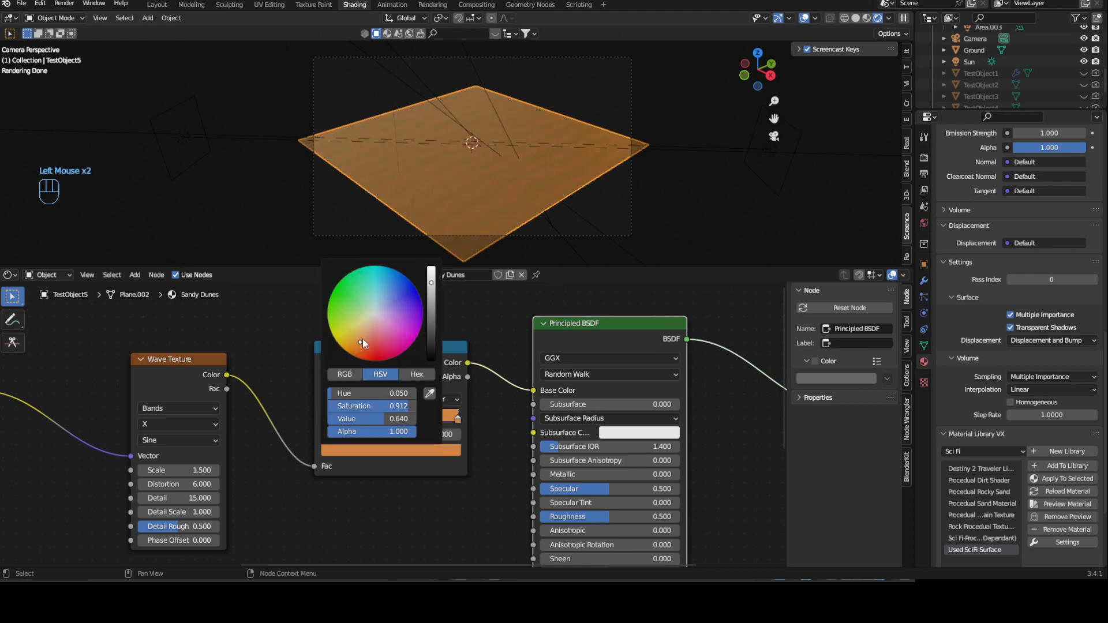
pyautogui.moveTo(363, 339); pyautogui.dragTo(362, 332)
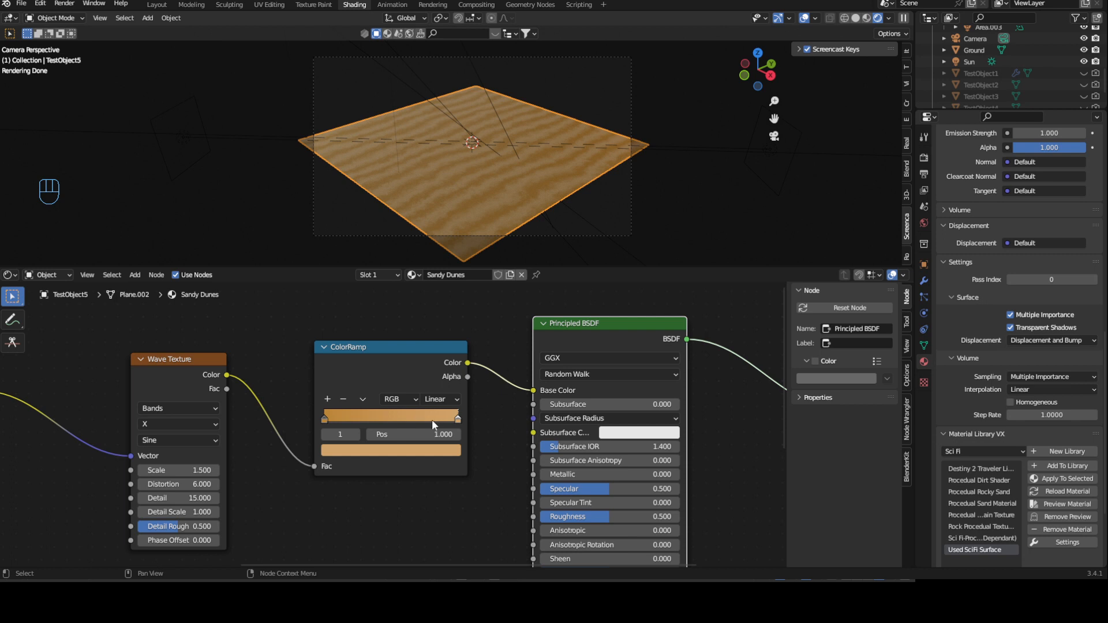
# - Set the Principled BSDF's roughness to 0.2
pyautogui.moveTo(482, 483); pyautogui.dragTo(431, 420, button='middle')
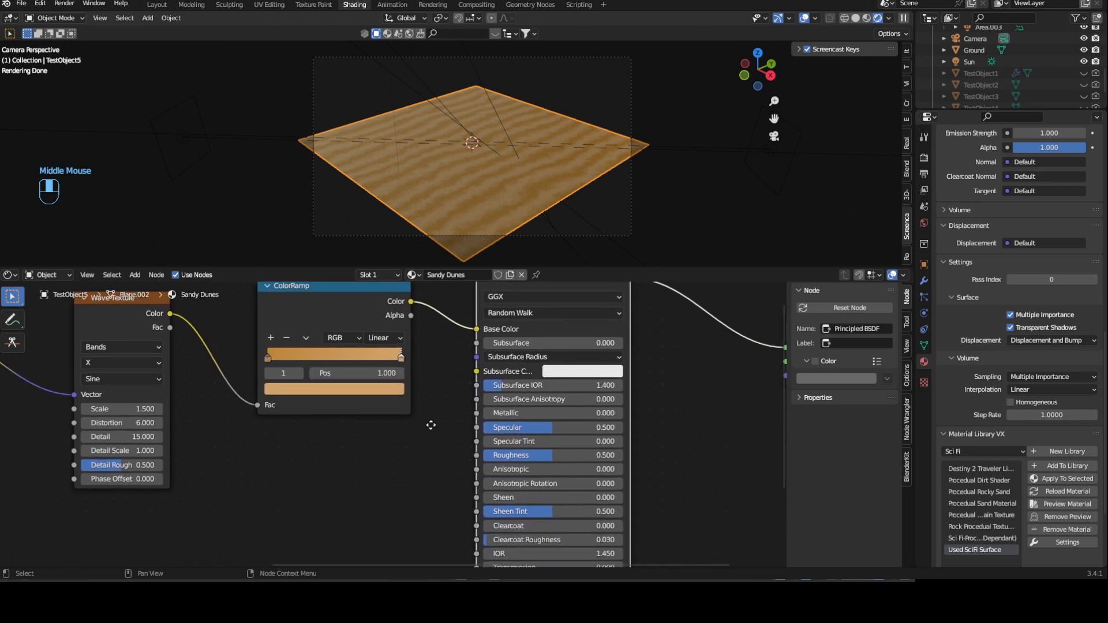
pyautogui.click(605, 456)
pyautogui.press('BackSpace')
pyautogui.write('2')
pyautogui.press('Return')
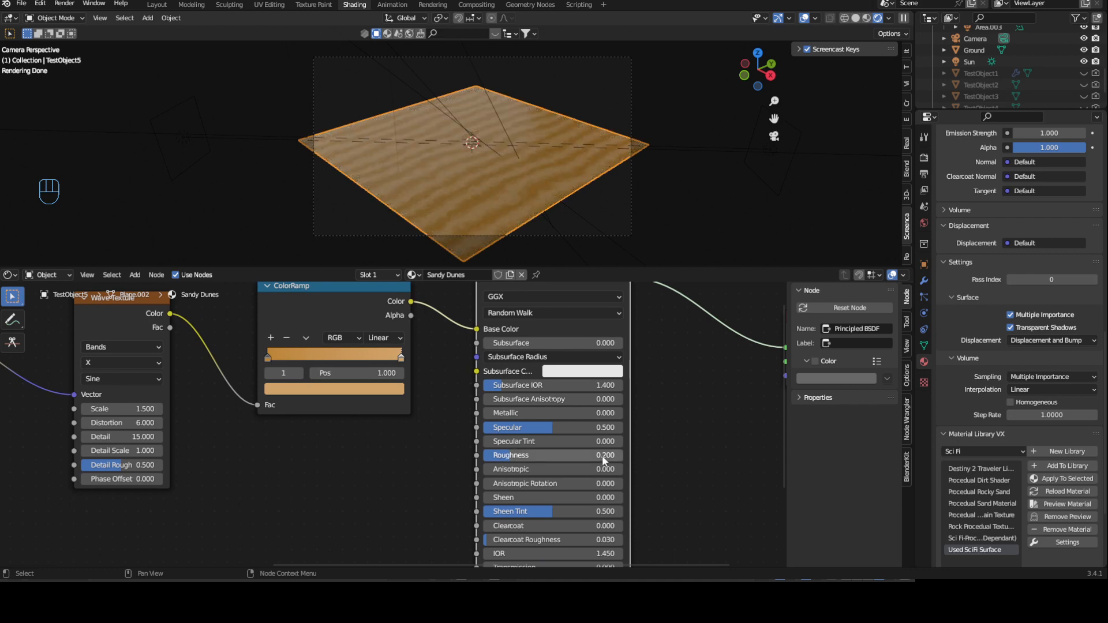
# - Set the Principled BSDF's roughness to 0.8
pyautogui.moveTo(644, 507); pyautogui.dragTo(688, 498, button='middle')
pyautogui.moveTo(664, 397); pyautogui.dragTo(600, 412, button='middle')
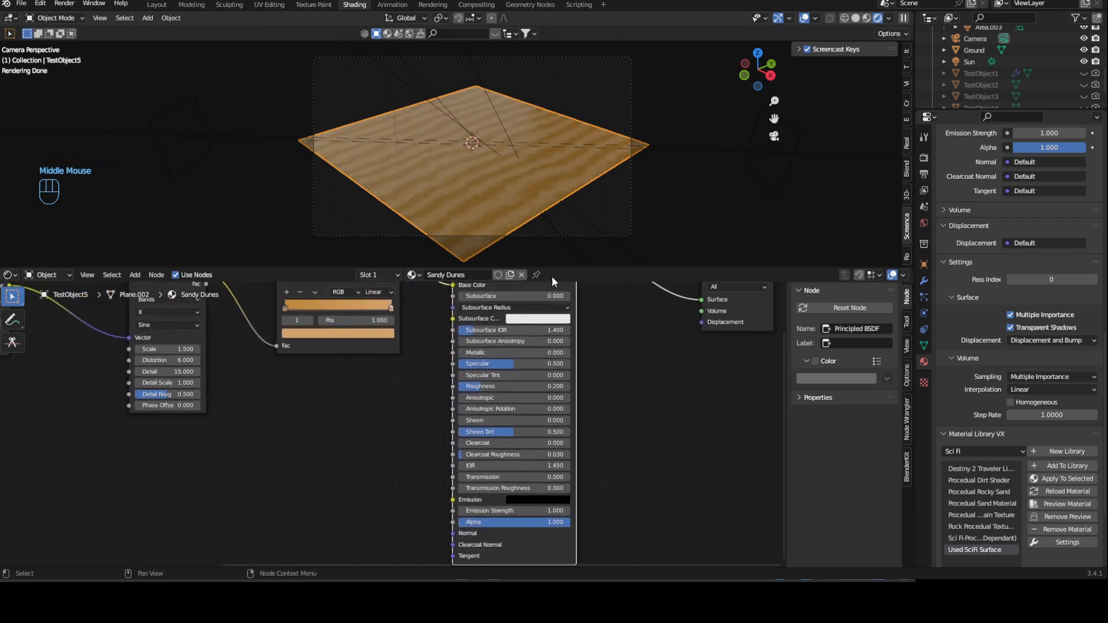
pyautogui.click(533, 385)
pyautogui.write('0.8')
pyautogui.press('Return')
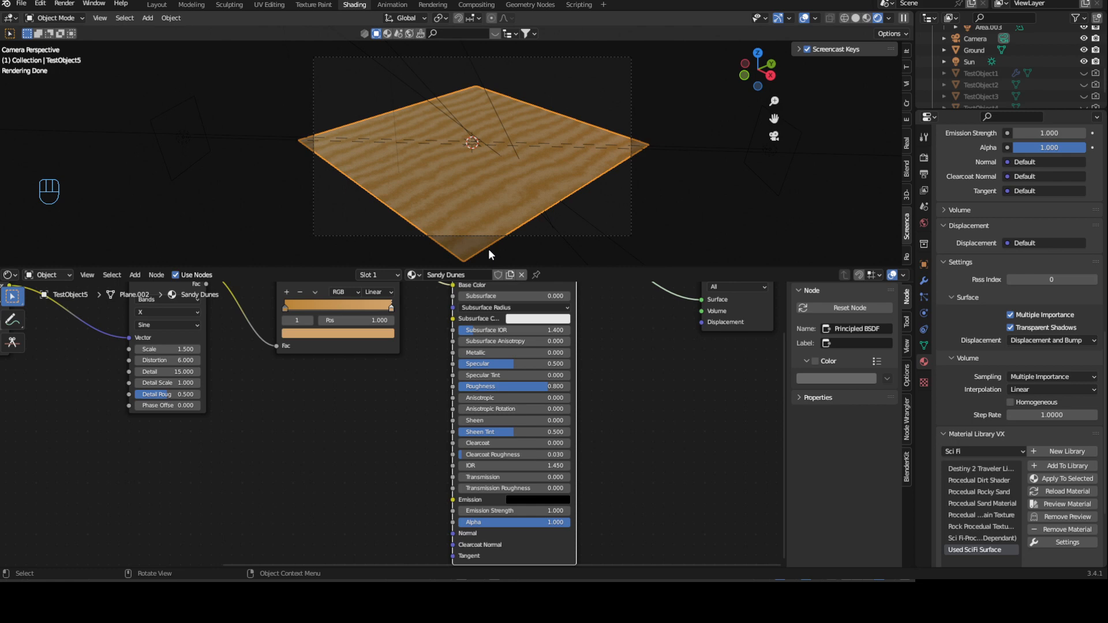
# - Shift the Wave Texture and ColorRamp nodes together, further away from the Principled BSDF
pyautogui.moveTo(309, 347); pyautogui.dragTo(332, 434, button='middle')
pyautogui.scroll(-2, 268, 350)
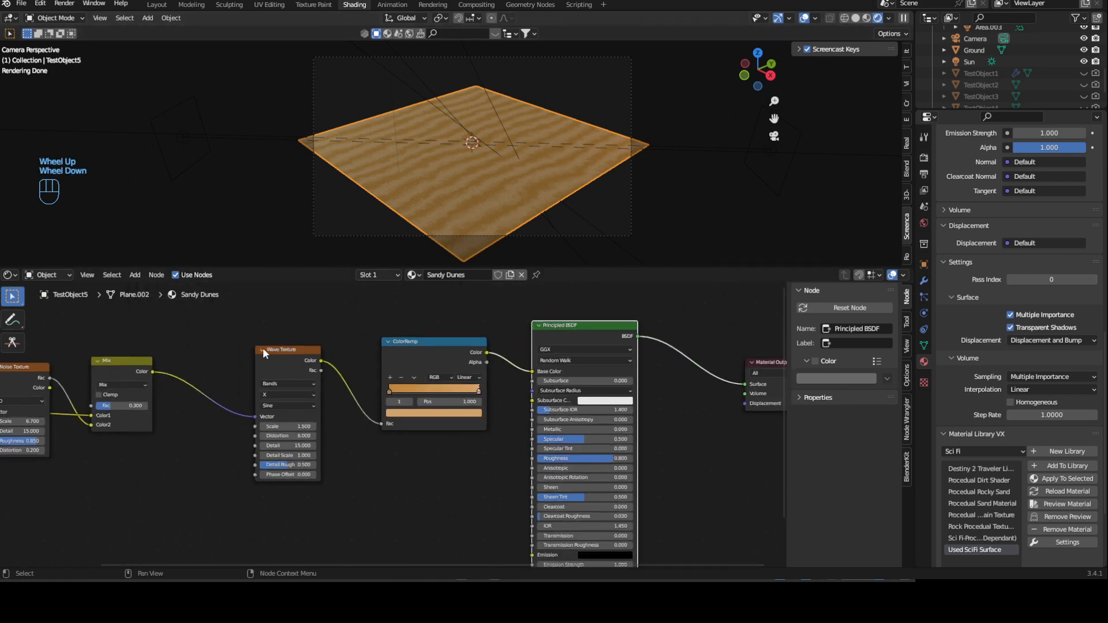
pyautogui.scroll(1, 265, 334)
pyautogui.moveTo(265, 333); pyautogui.dragTo(462, 439)
pyautogui.moveTo(438, 348); pyautogui.dragTo(400, 351)
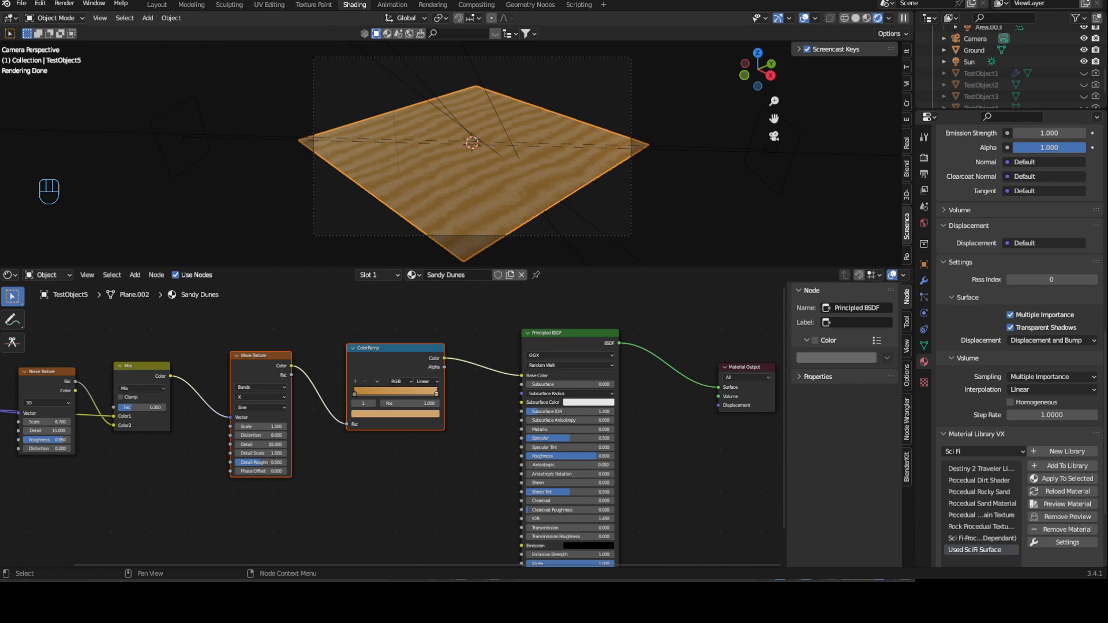
# - Move the texture and Mix nodes away from the ColorRamp to open up space before it
pyautogui.scroll(-5, 253, 430)
pyautogui.moveTo(253, 432); pyautogui.dragTo(336, 440, button='middle')
pyautogui.scroll(4, 288, 343)
pyautogui.moveTo(283, 336); pyautogui.dragTo(384, 367, button='middle')
pyautogui.click(380, 359)
pyautogui.moveTo(106, 374); pyautogui.dragTo(504, 489)
pyautogui.moveTo(507, 412); pyautogui.dragTo(328, 426)
pyautogui.click(393, 381)
pyautogui.moveTo(392, 381); pyautogui.dragTo(354, 383, button='middle')
# - Add a second Noise Texture node above the existing one
pyautogui.hotkey('shift', 'a')
pyautogui.click(365, 354)
pyautogui.write('noise')
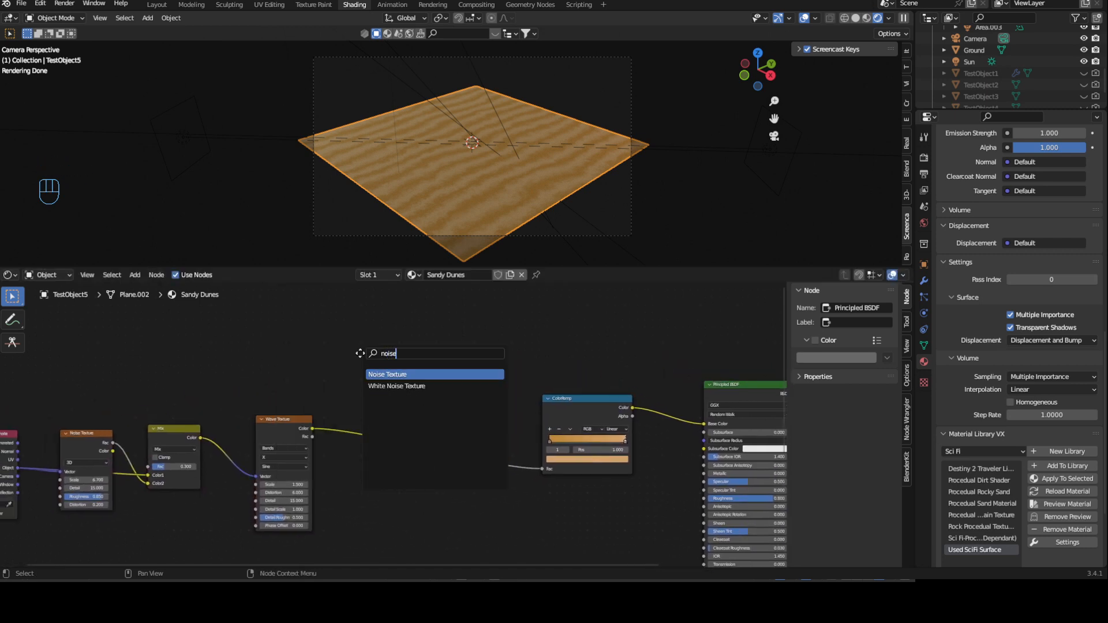
pyautogui.press('Return')
pyautogui.click(61, 333)
# - Connect the Texture Coordinate's Object output to the new Noise Texture's Vector input
pyautogui.moveTo(195, 364); pyautogui.dragTo(321, 360, button='middle')
pyautogui.scroll(2, 271, 401)
pyautogui.moveTo(227, 423); pyautogui.dragTo(338, 428, button='middle')
pyautogui.moveTo(165, 475); pyautogui.dragTo(226, 337)
pyautogui.moveTo(295, 323); pyautogui.dragTo(302, 345, button='middle')
pyautogui.scroll(2, 322, 387)
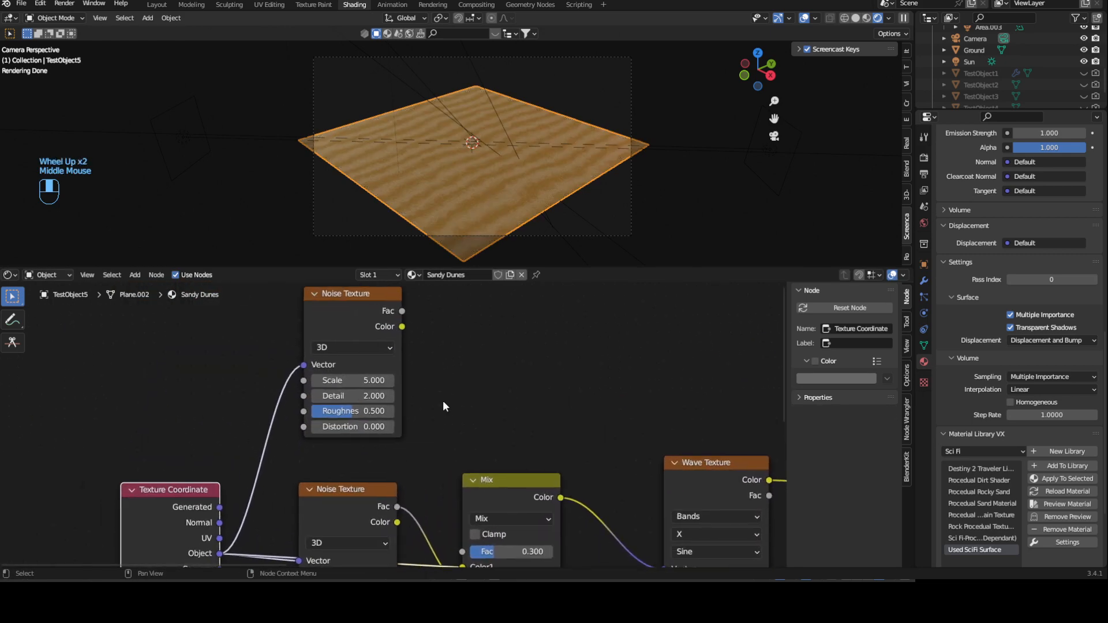
# - Preview the new Noise Texture on the plane and add a Mix node after its Fac output
pyautogui.keyDown('ctrl'); pyautogui.keyDown('shift'); pyautogui.click(352, 305); pyautogui.keyUp('shift'); pyautogui.keyUp('ctrl')
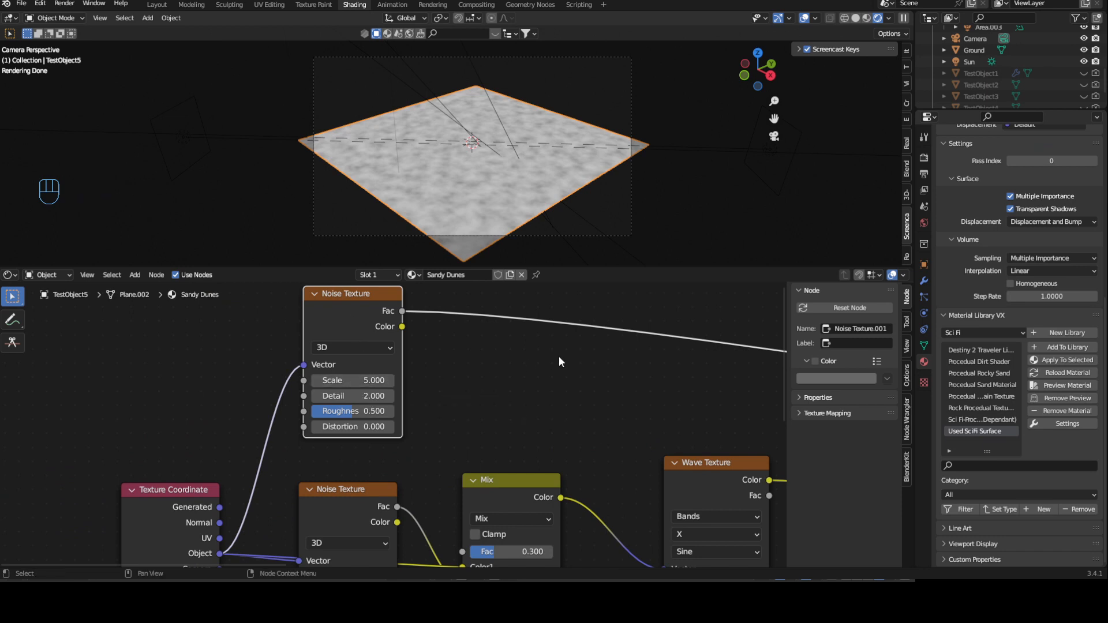
pyautogui.moveTo(549, 362); pyautogui.dragTo(466, 391, button='middle')
pyautogui.moveTo(532, 328); pyautogui.dragTo(455, 371, button='middle')
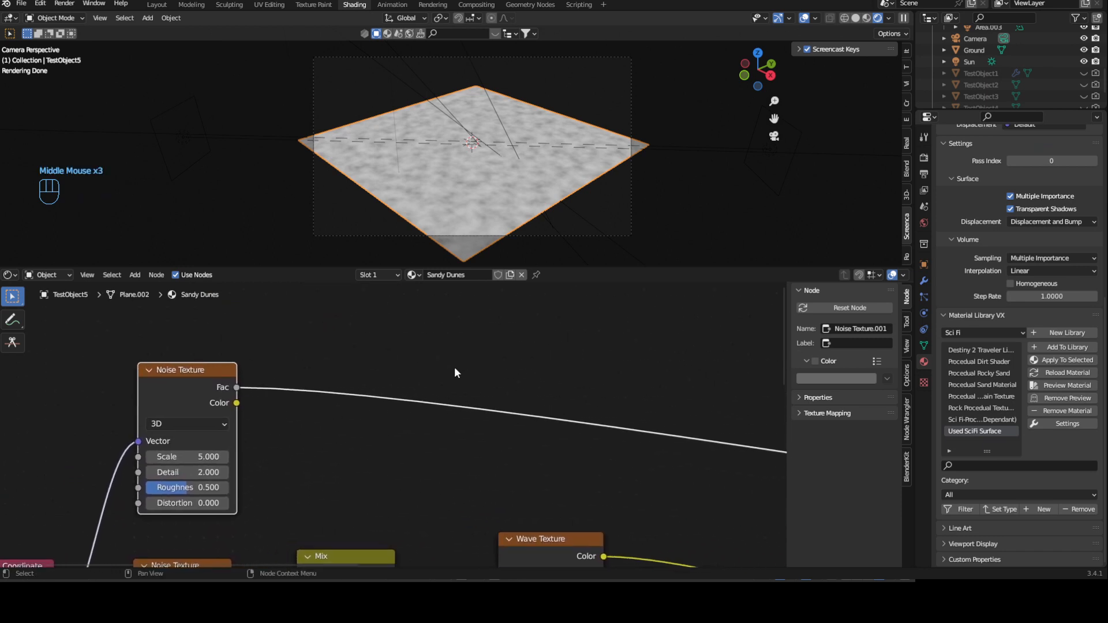
pyautogui.keyDown('ctrl'); pyautogui.click(191, 376); pyautogui.keyUp('ctrl')
pyautogui.press('ctrl+KP_0')
pyautogui.moveTo(337, 396); pyautogui.dragTo(538, 357)
pyautogui.scroll(1, 355, 418)
pyautogui.scroll(-1, 355, 418)
pyautogui.moveTo(767, 340); pyautogui.dragTo(567, 354, button='middle')
# - Insert a ColorRamp node on the connection after the new Mix node
pyautogui.click(589, 350)
pyautogui.hotkey('shift', 'a')
pyautogui.write('co')
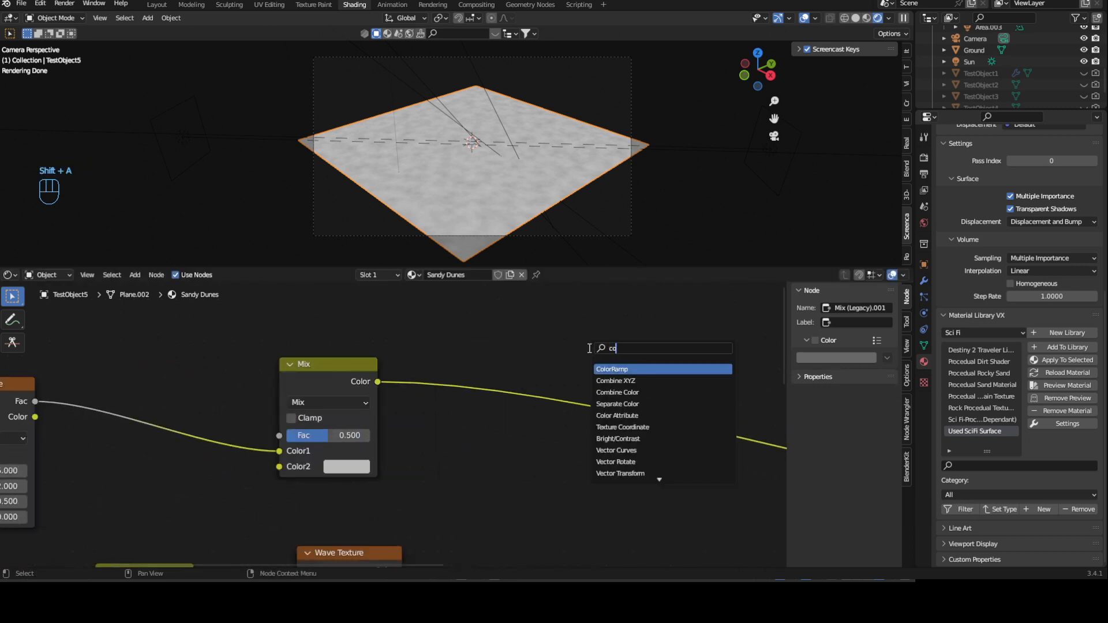
pyautogui.click(632, 371)
pyautogui.click(544, 364)
pyautogui.keyDown('shift'); pyautogui.moveTo(616, 375); pyautogui.dragTo(478, 363, button='middle'); pyautogui.keyUp('shift')
# - Move the new ColorRamp's black stop to position 0.5
pyautogui.scroll(3, 502, 398)
pyautogui.moveTo(341, 395); pyautogui.dragTo(440, 399)
pyautogui.scroll(1, 346, 422)
pyautogui.scroll(-2, 323, 428)
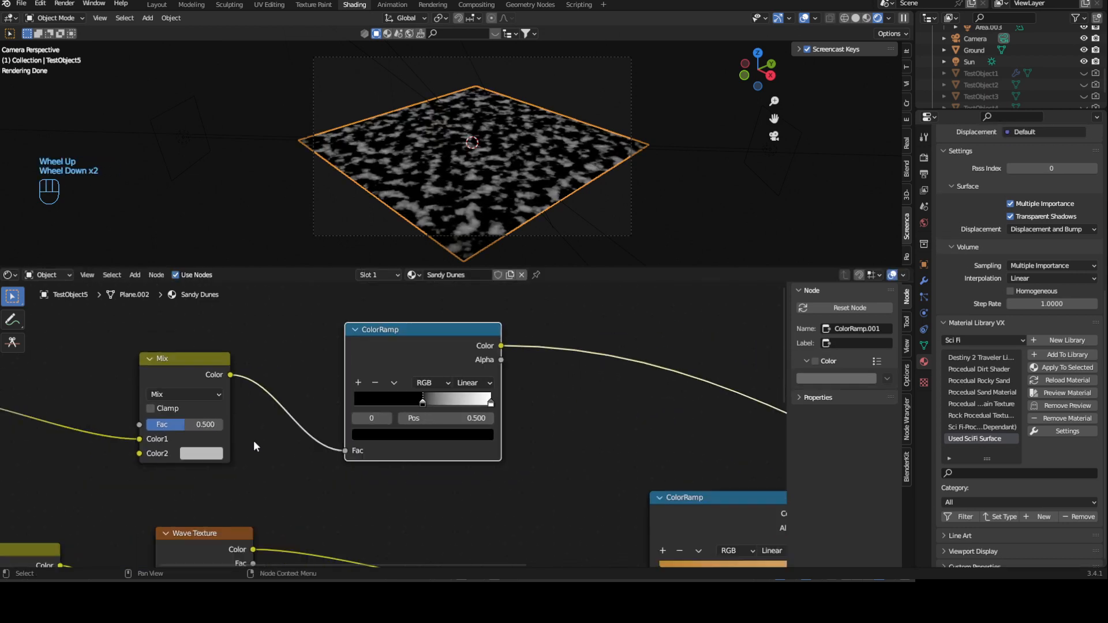
# - Add a Voronoi Texture node below the first Noise Texture
pyautogui.moveTo(255, 447); pyautogui.dragTo(383, 425, button='middle')
pyautogui.scroll(-2, 378, 479)
pyautogui.moveTo(373, 509); pyautogui.dragTo(404, 409, button='middle')
pyautogui.scroll(-3, 396, 381)
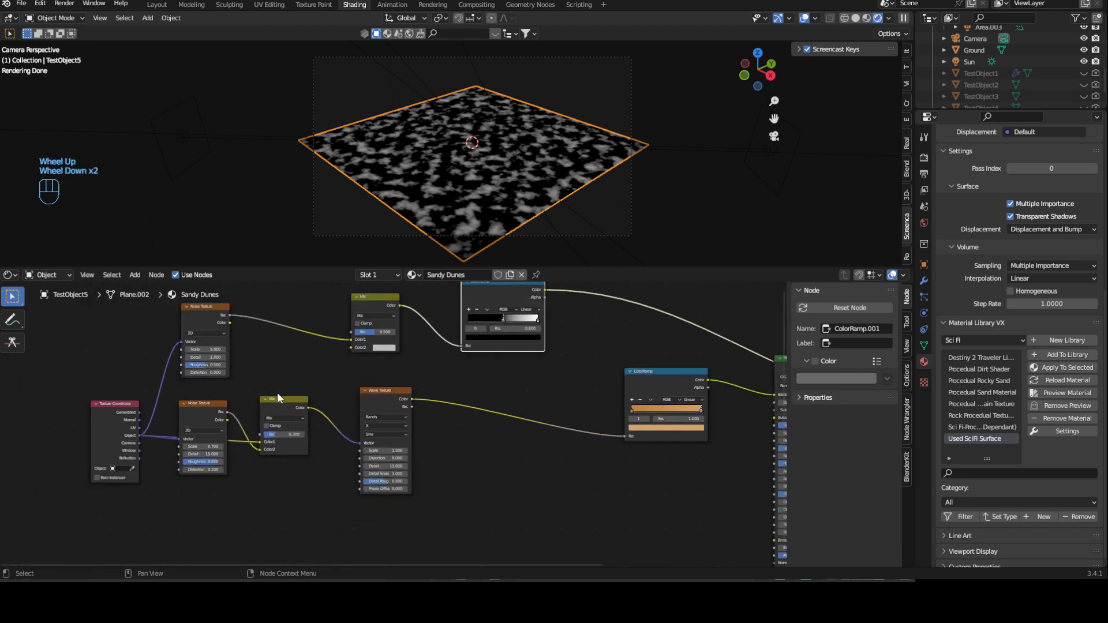
pyautogui.moveTo(427, 450); pyautogui.dragTo(429, 410, button='middle')
pyautogui.hotkey('shift', 'a')
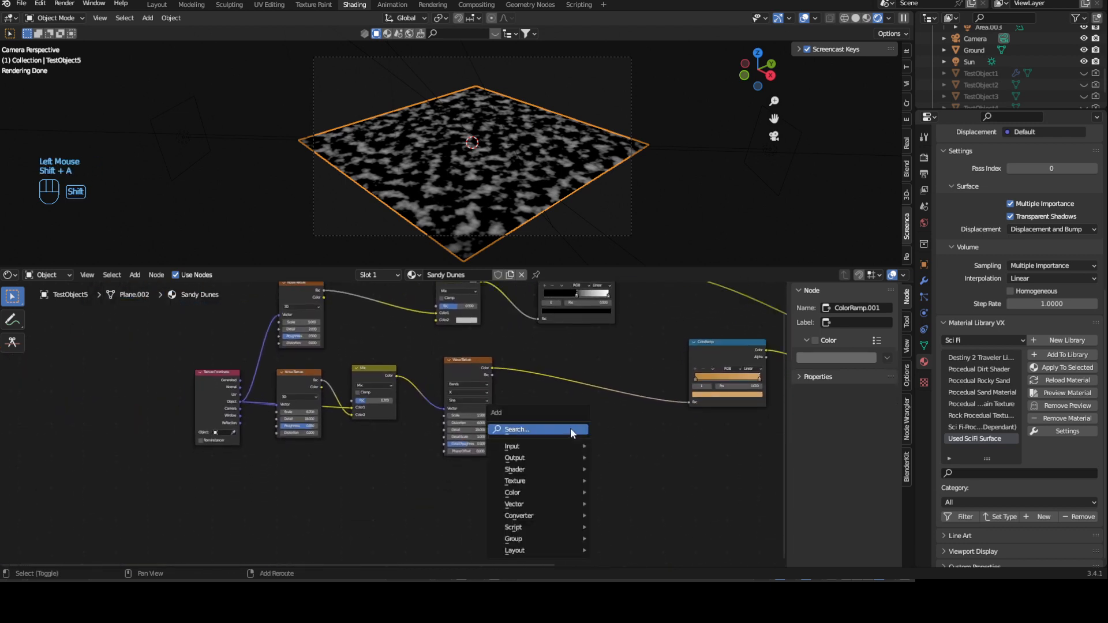
pyautogui.click(571, 427)
pyautogui.write('vor')
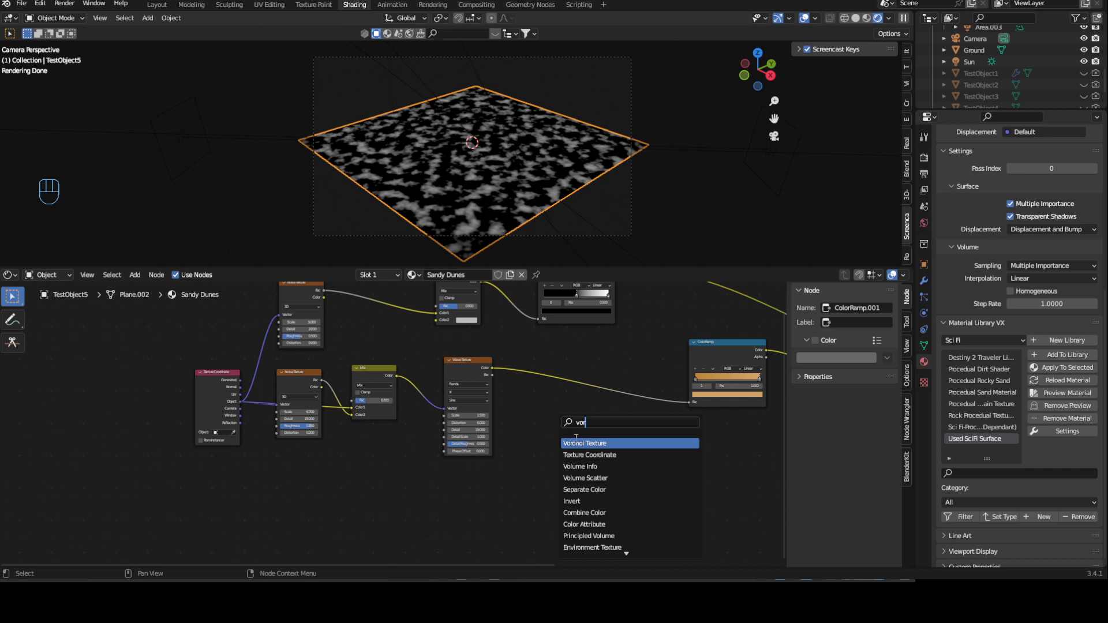
pyautogui.press('Return')
pyautogui.click(300, 469)
pyautogui.scroll(2, 299, 468)
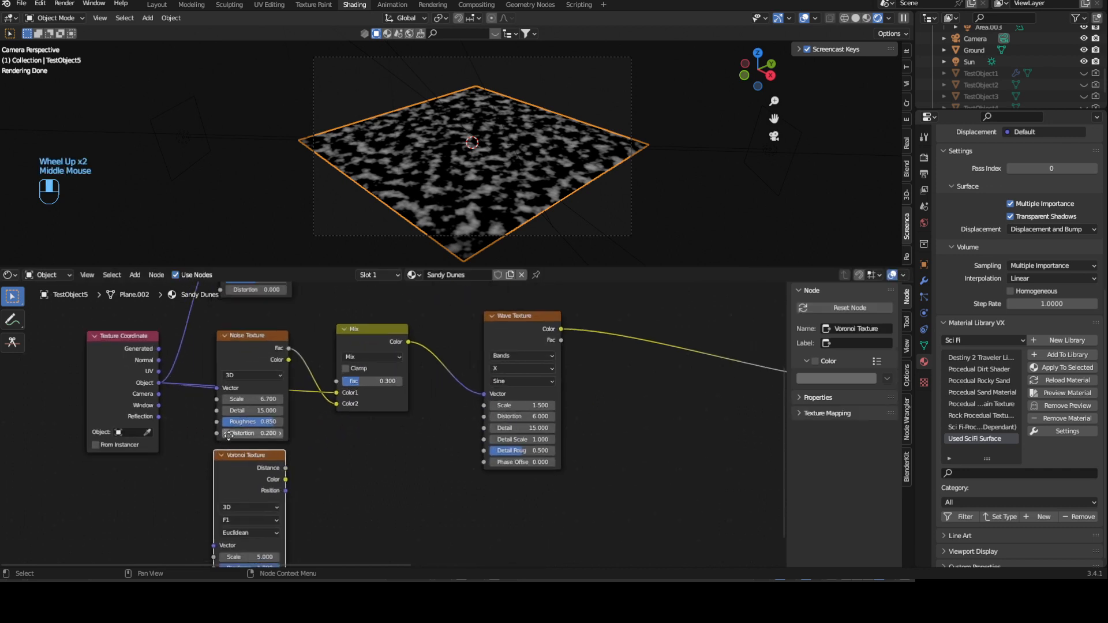
# - Connect the Texture Coordinate's Object output to the Voronoi Texture's Vector and preview the Voronoi Texture on the plane
pyautogui.moveTo(229, 435); pyautogui.dragTo(272, 417, button='middle')
pyautogui.moveTo(202, 364); pyautogui.dragTo(257, 527)
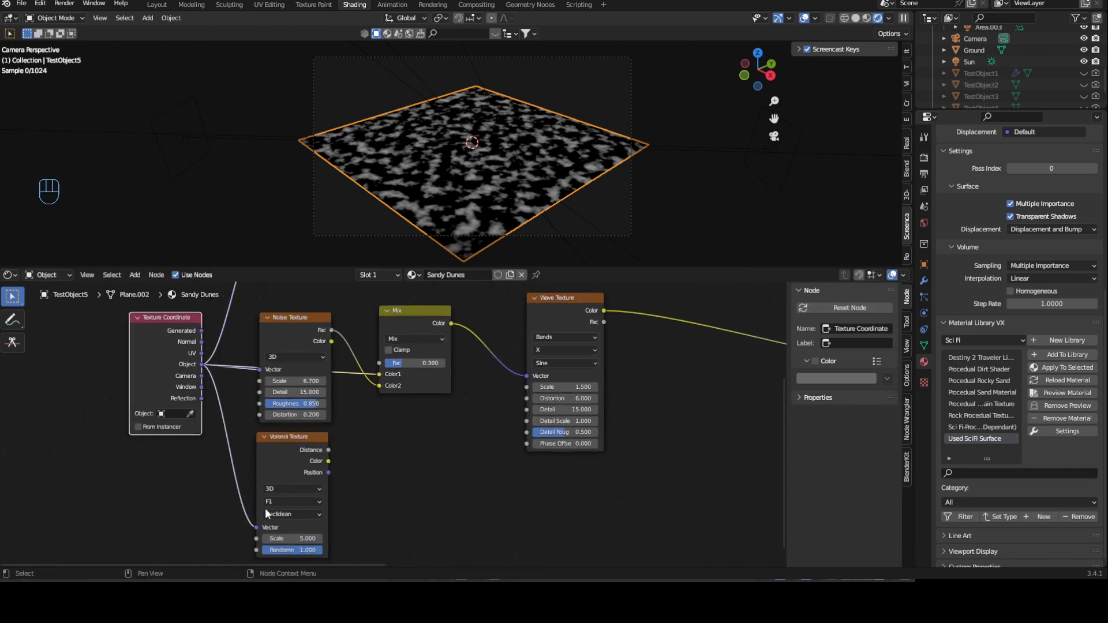
pyautogui.click(280, 448)
pyautogui.keyDown('ctrl'); pyautogui.keyDown('shift'); pyautogui.click(280, 448); pyautogui.keyUp('shift'); pyautogui.keyUp('ctrl')
pyautogui.scroll(-1, 190, 520)
pyautogui.scroll(2, 191, 520)
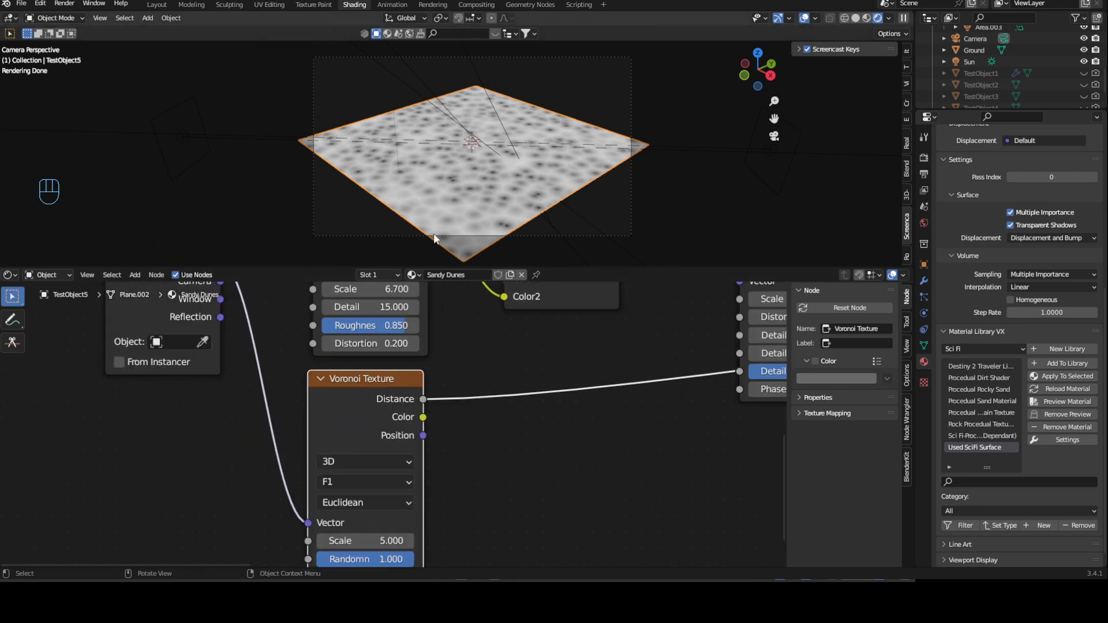
# - Set the Voronoi Texture's scale to 400 and inspect the pattern up close
pyautogui.click(370, 534)
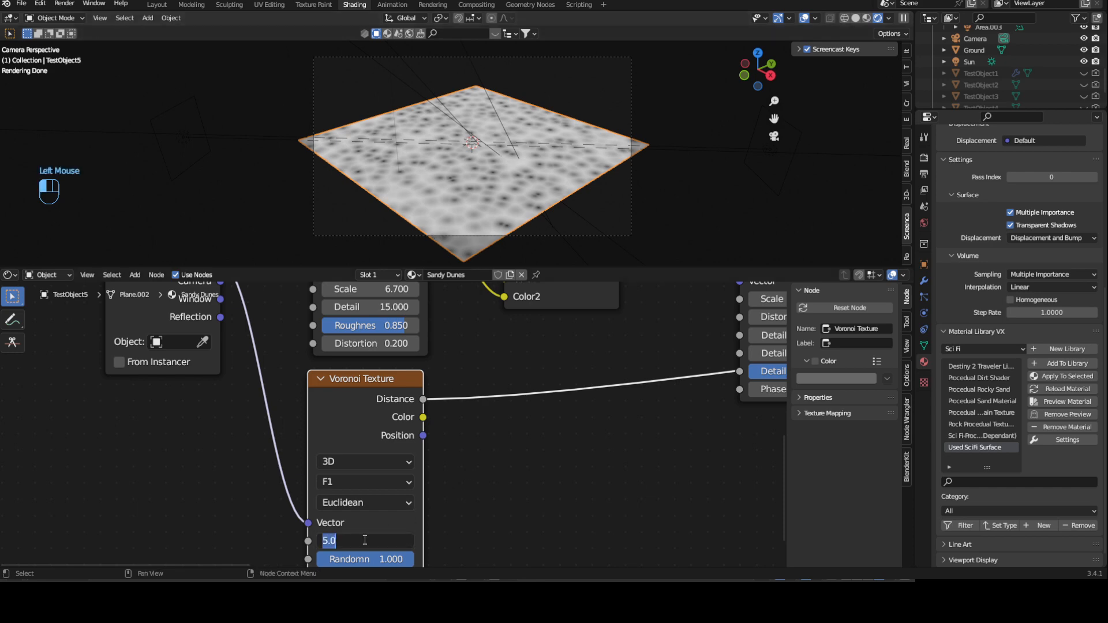
pyautogui.write('400')
pyautogui.press('Return')
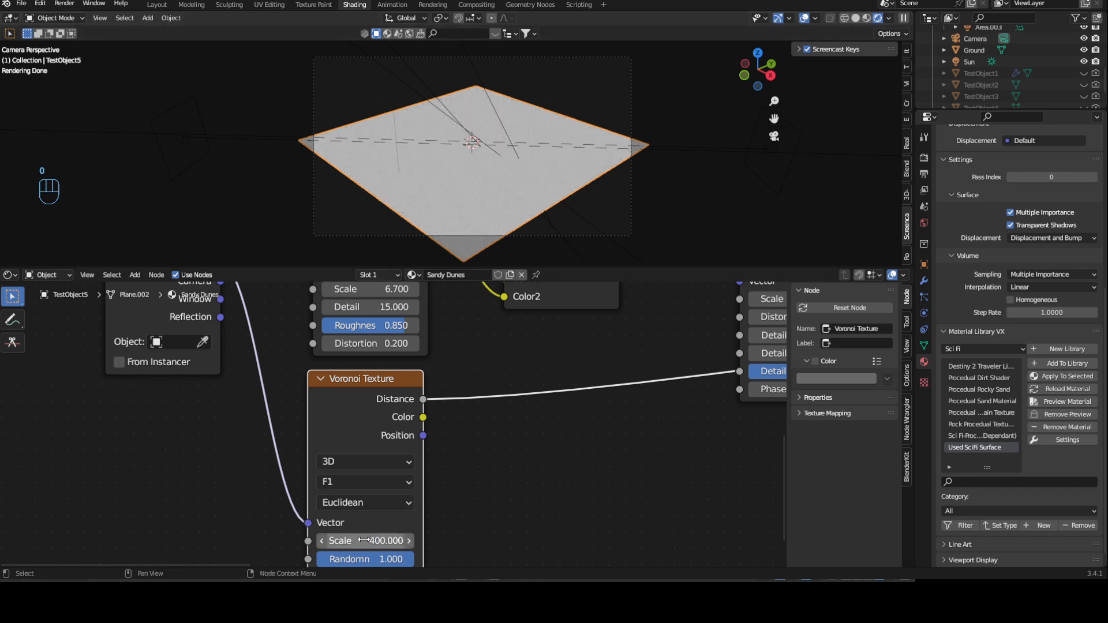
pyautogui.scroll(7, 504, 157)
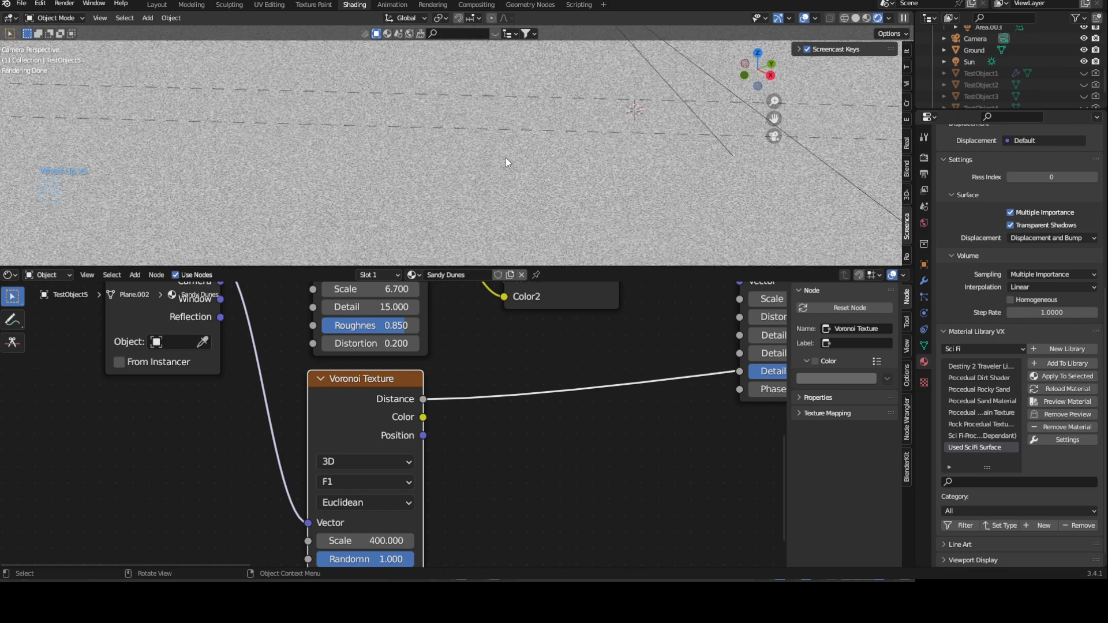
pyautogui.scroll(3, 506, 157)
pyautogui.scroll(-10, 504, 159)
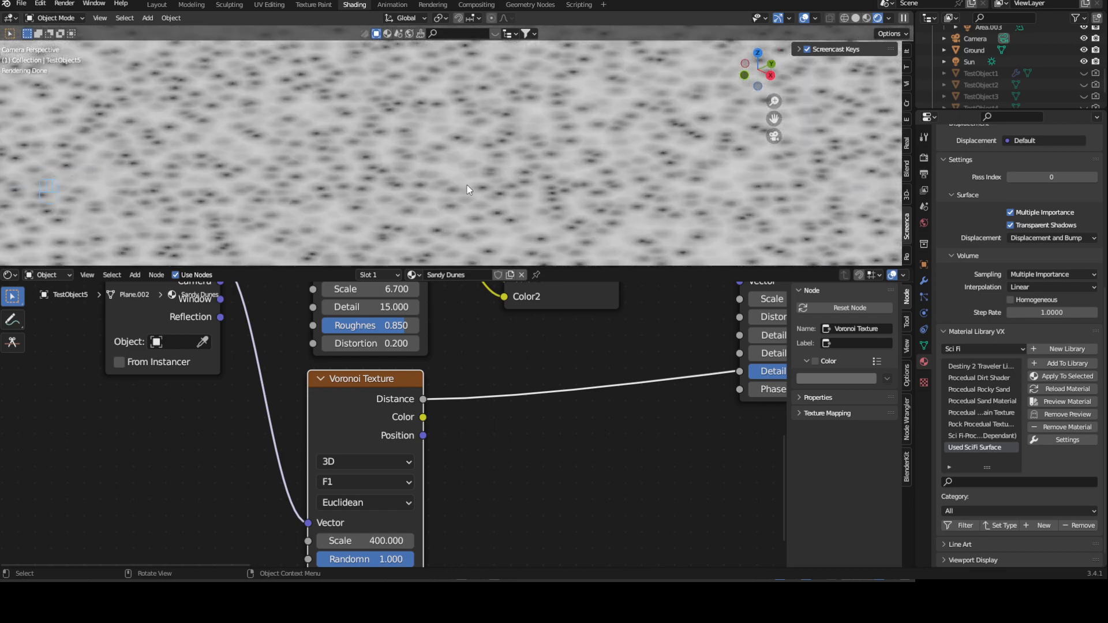
# - Connect the Voronoi Texture's Distance output to Color2 of the Mix node fed by the second Noise Texture
pyautogui.moveTo(492, 425); pyautogui.dragTo(360, 472, button='middle')
pyautogui.scroll(-1, 437, 405)
pyautogui.scroll(-5, 381, 438)
pyautogui.scroll(-2, 381, 439)
pyautogui.moveTo(324, 486); pyautogui.dragTo(458, 328)
pyautogui.moveTo(459, 328); pyautogui.dragTo(234, 401, button='middle')
# - Preview the black-and-white ColorRamp on the plane and examine its grain up close
pyautogui.keyDown('ctrl'); pyautogui.keyDown('shift'); pyautogui.click(413, 337); pyautogui.keyUp('shift'); pyautogui.keyUp('ctrl')
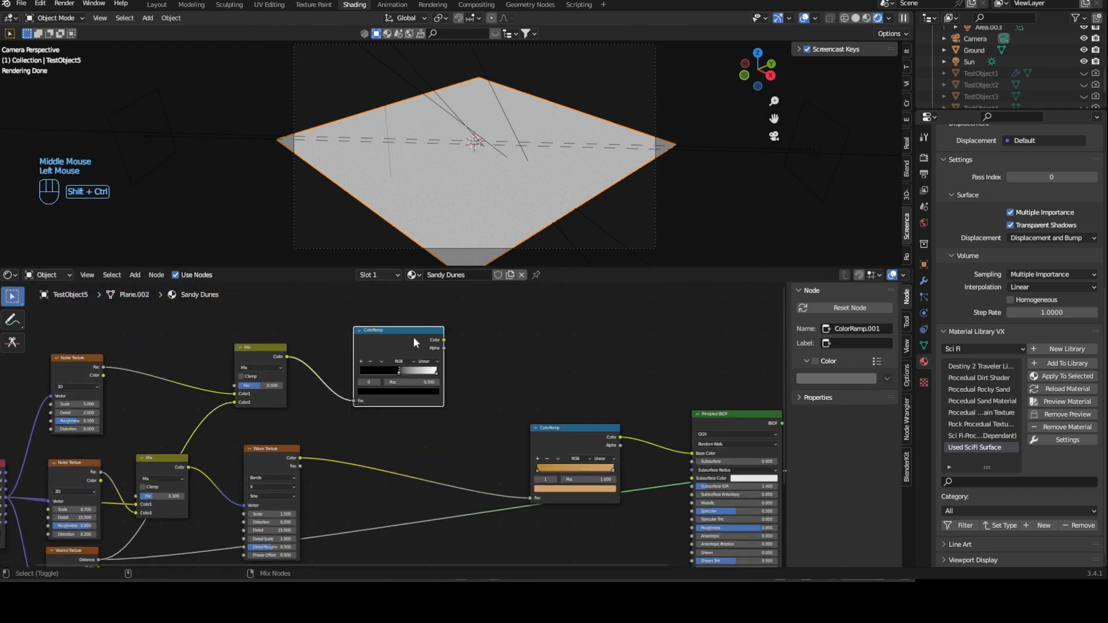
pyautogui.scroll(4, 500, 178)
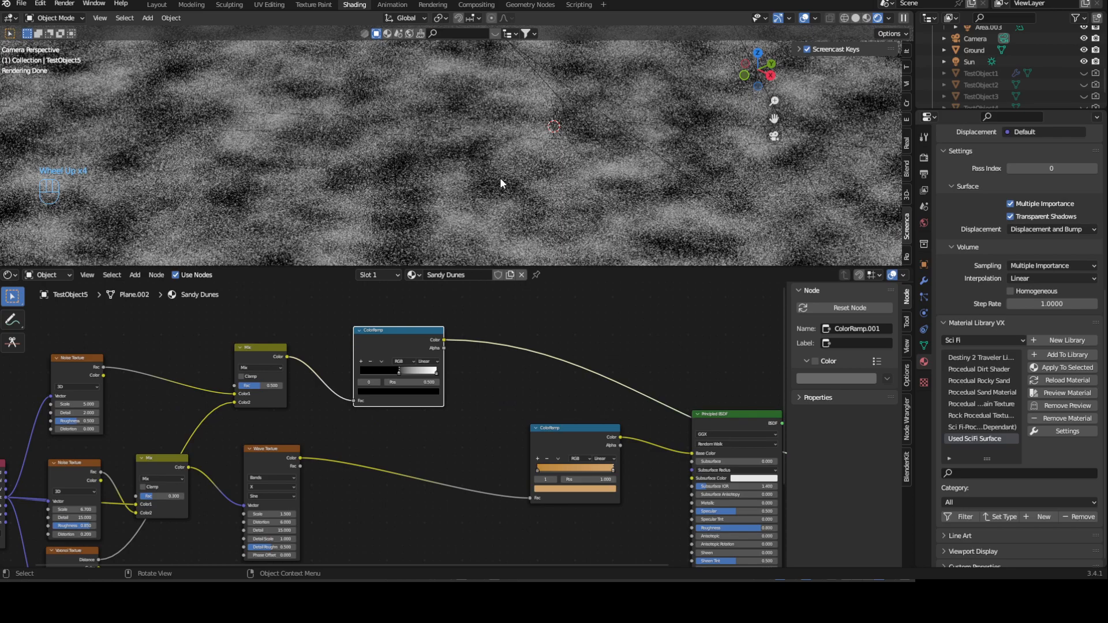
pyautogui.scroll(-3, 500, 178)
# - Connect the black-and-white ColorRamp's Color to the sandy ColorRamp's Fac and preview the Principled BSDF again
pyautogui.moveTo(514, 421); pyautogui.dragTo(465, 370, button='middle')
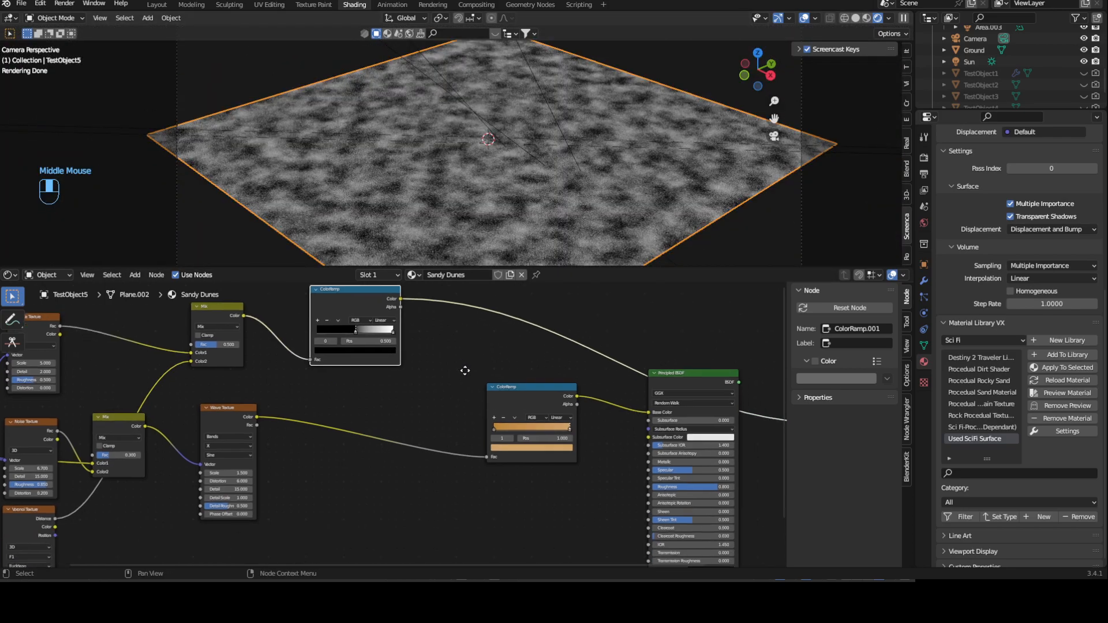
pyautogui.moveTo(400, 299); pyautogui.dragTo(488, 457)
pyautogui.keyDown('ctrl'); pyautogui.keyDown('shift'); pyautogui.click(687, 381); pyautogui.keyUp('shift'); pyautogui.keyUp('ctrl')
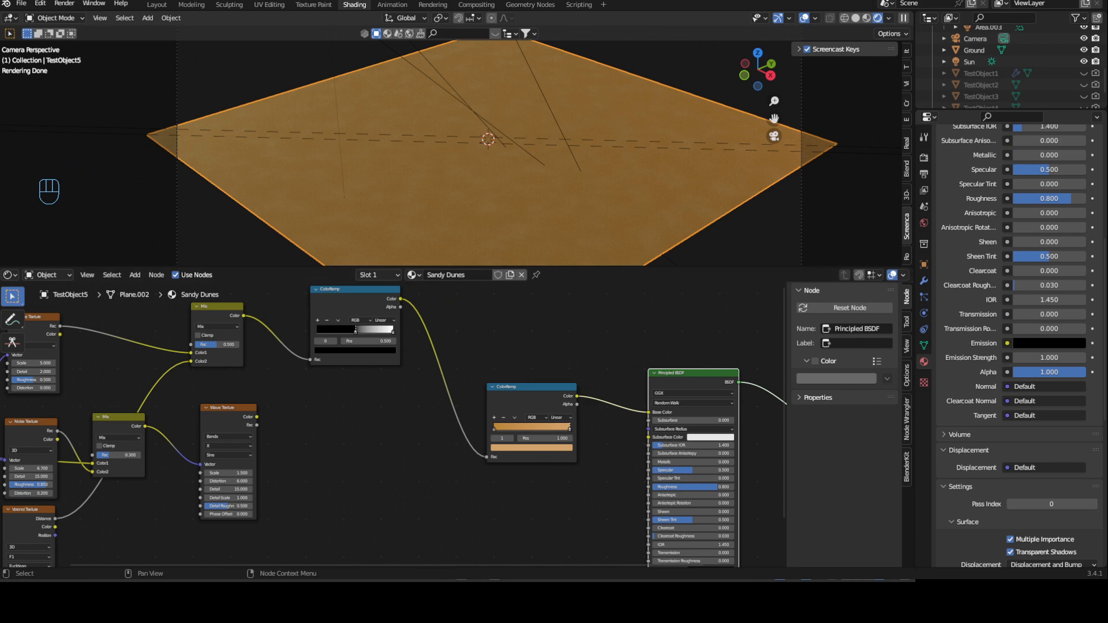
# - Add a Displacement node below the sandy ColorRamp
pyautogui.moveTo(612, 476); pyautogui.dragTo(465, 462, button='middle')
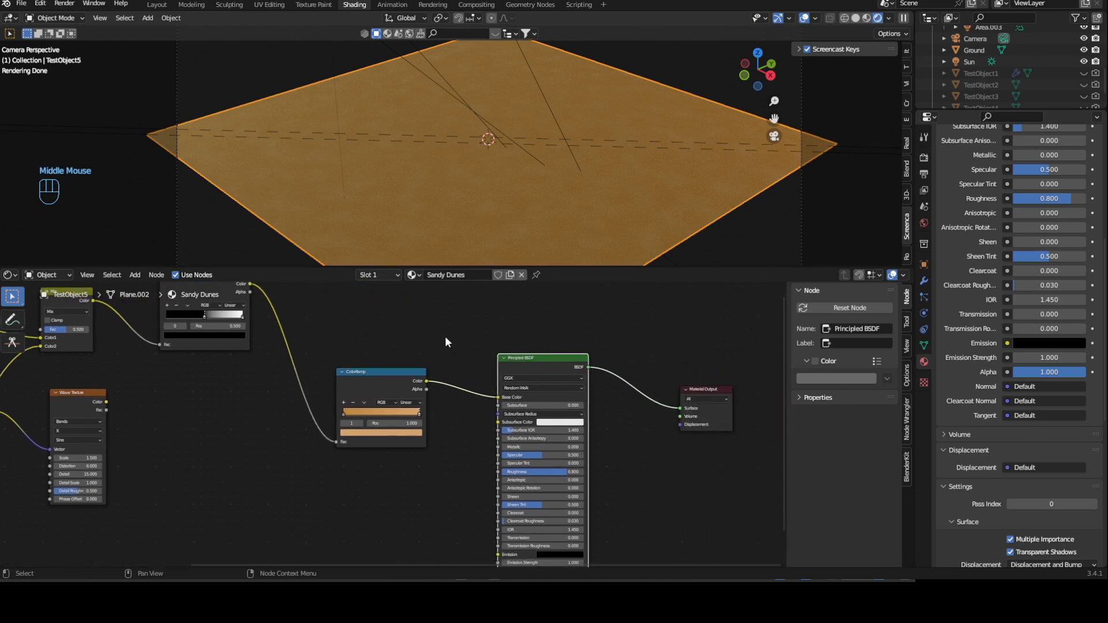
pyautogui.hotkey('shift', 'a')
pyautogui.click(443, 333)
pyautogui.write('dis')
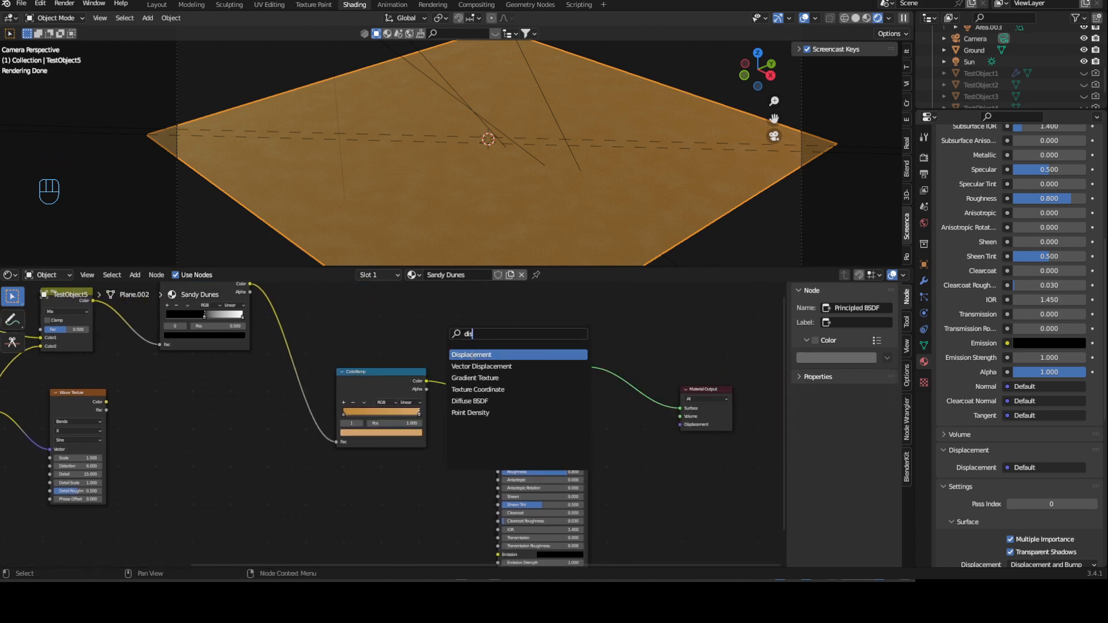
pyautogui.click(475, 358)
pyautogui.click(402, 491)
# - Link the Displacement node to the Material Output's Displacement and feed its Height from the Wave Texture's Color
pyautogui.moveTo(428, 471); pyautogui.dragTo(678, 425)
pyautogui.moveTo(232, 431); pyautogui.dragTo(349, 410, button='middle')
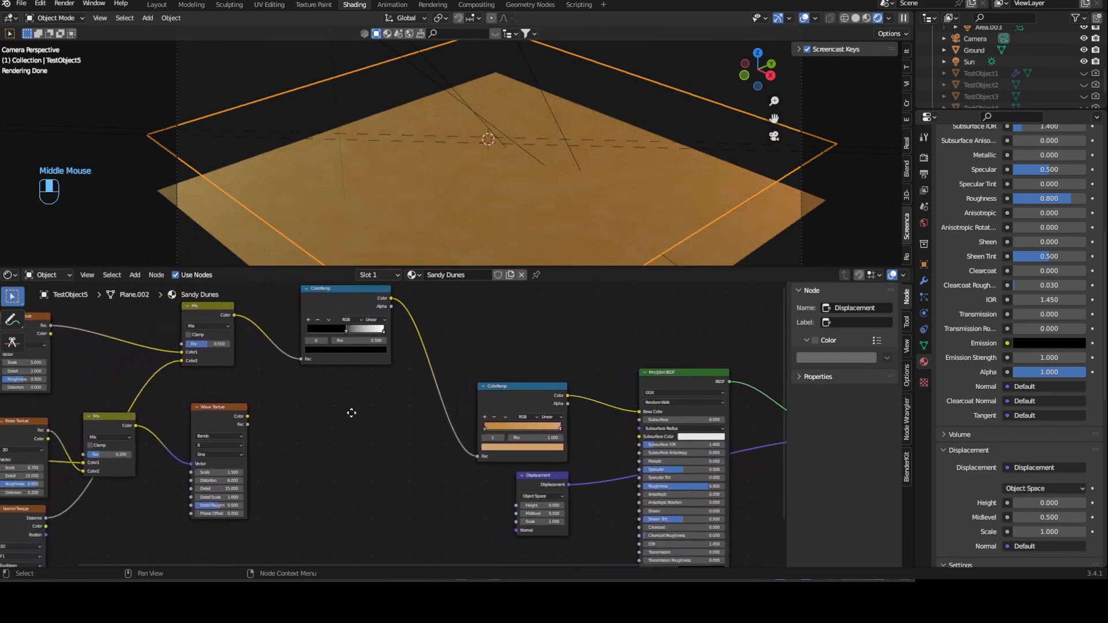
pyautogui.moveTo(250, 413); pyautogui.dragTo(517, 503)
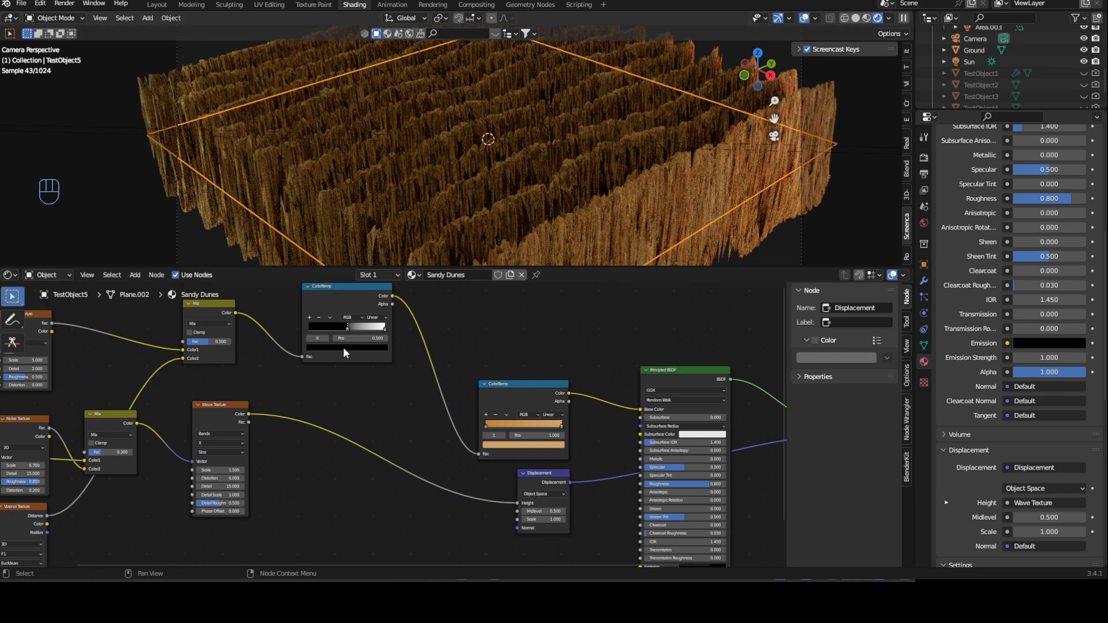
# - Insert a new ColorRamp node on the link between the Wave Texture and the Displacement node's Height
pyautogui.click(375, 407)
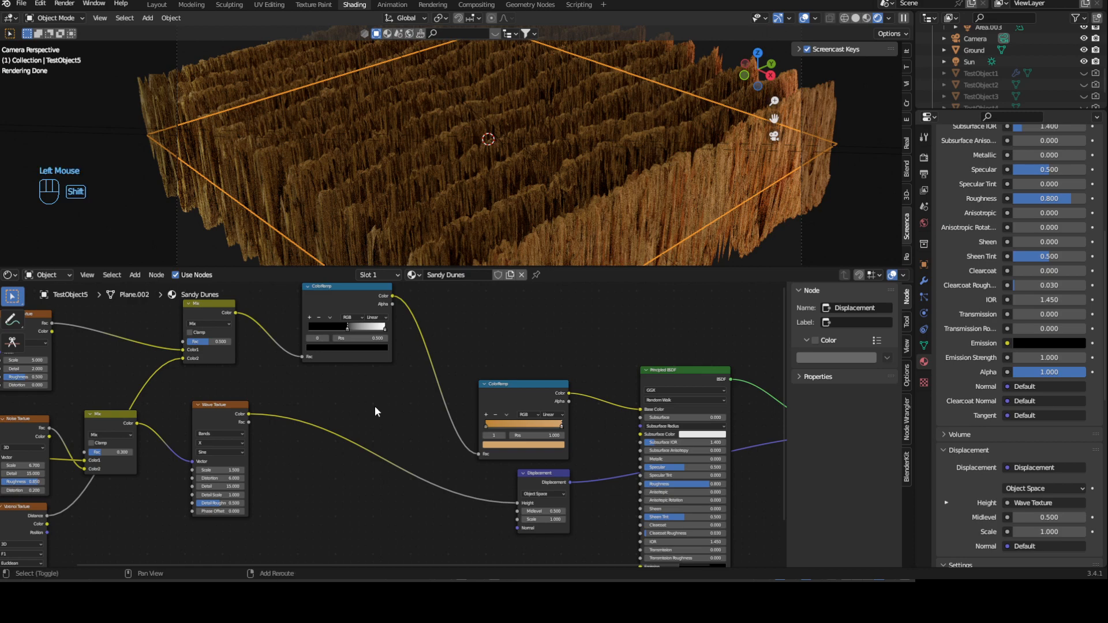
pyautogui.hotkey('shift', 'a')
pyautogui.write('color ramp')
pyautogui.press('Return')
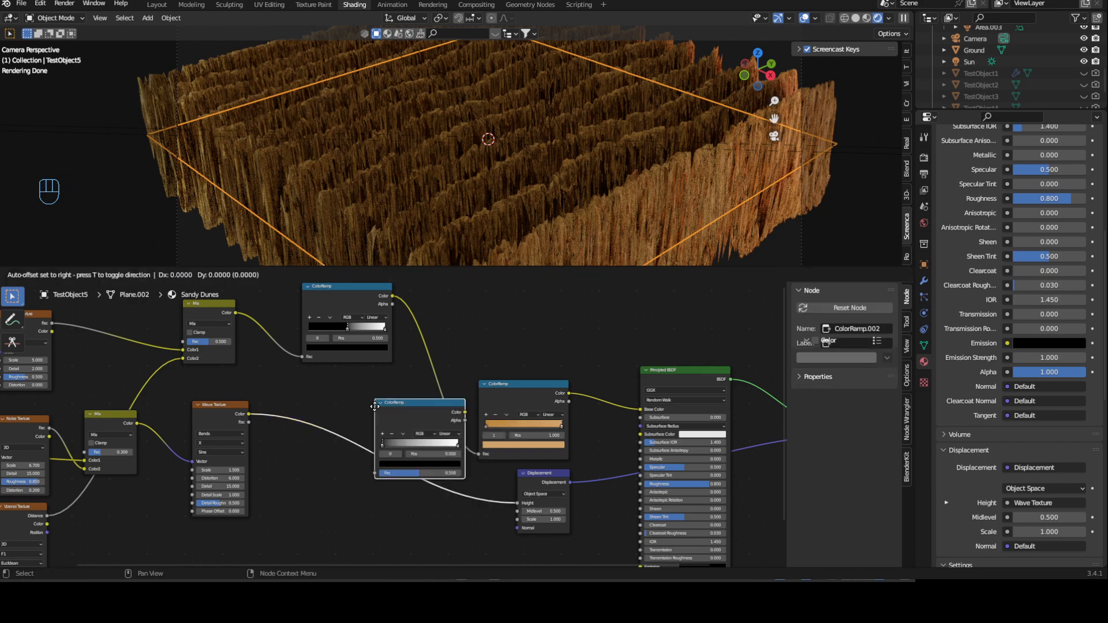
pyautogui.click(328, 424)
# - Move the new ColorRamp's black stop to position 0.155 and darken its white stop to grey
pyautogui.scroll(2, 364, 453)
pyautogui.keyDown('shift'); pyautogui.moveTo(369, 469); pyautogui.dragTo(369, 424, button='middle'); pyautogui.keyUp('shift')
pyautogui.scroll(1, 364, 429)
pyautogui.moveTo(304, 440); pyautogui.dragTo(327, 441)
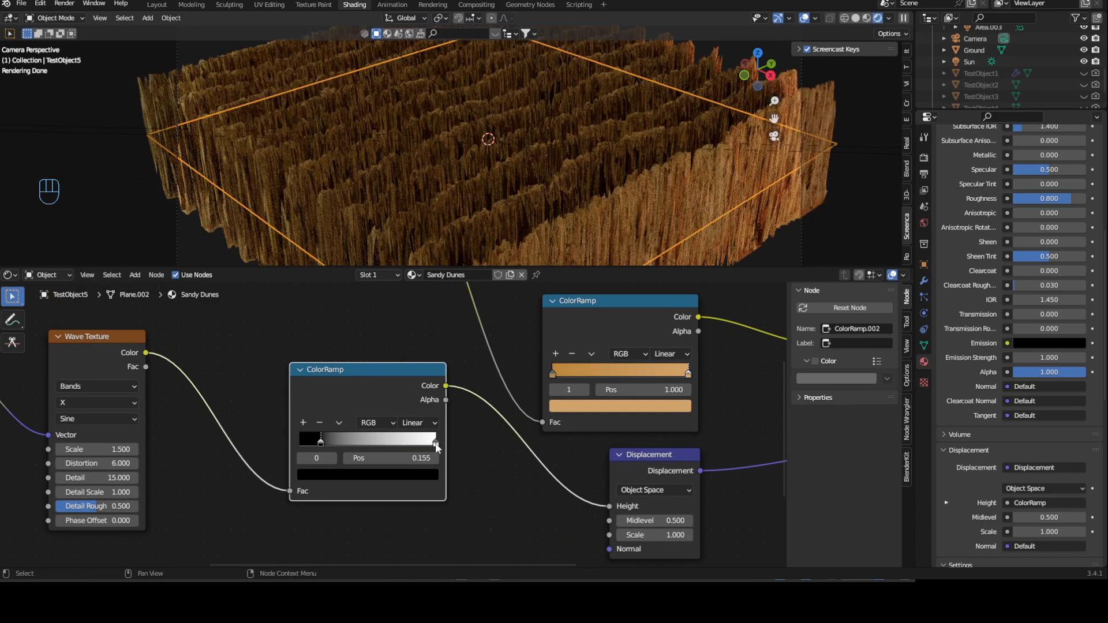
pyautogui.click(435, 443)
pyautogui.click(404, 474)
pyautogui.moveTo(408, 358); pyautogui.dragTo(408, 350)
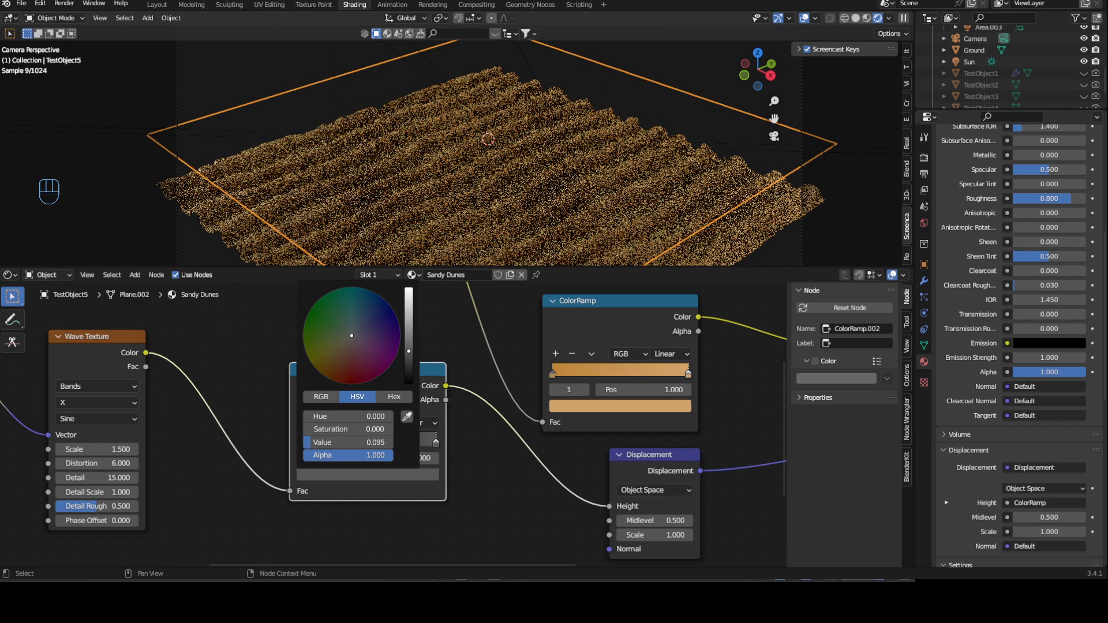
pyautogui.moveTo(409, 350); pyautogui.dragTo(409, 334)
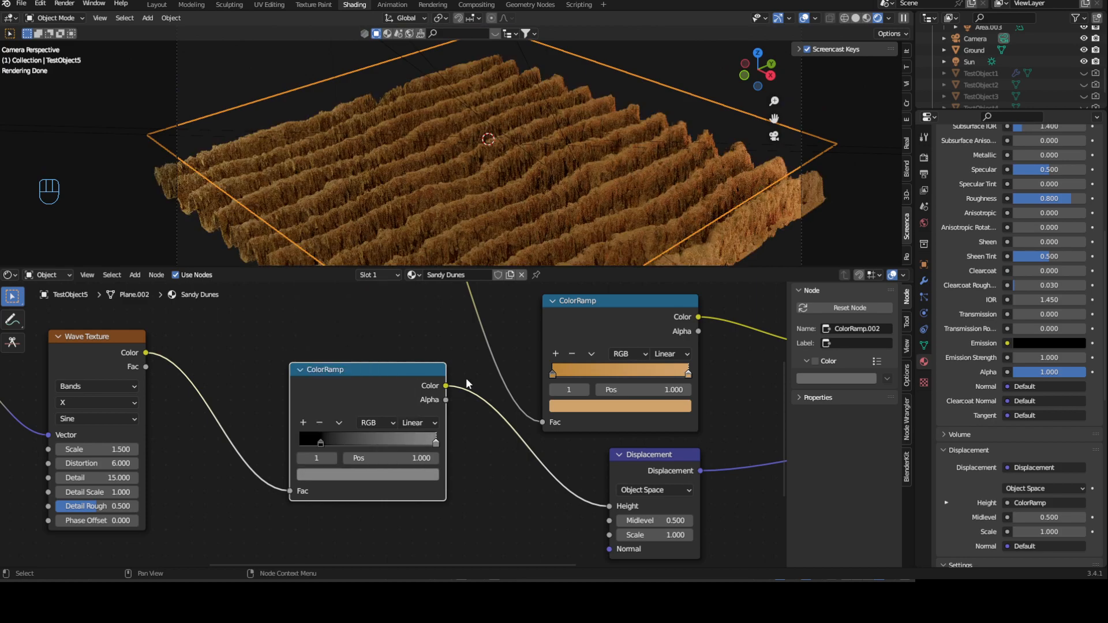
# - Set the Displacement node's Scale to 0.05
pyautogui.click(648, 534)
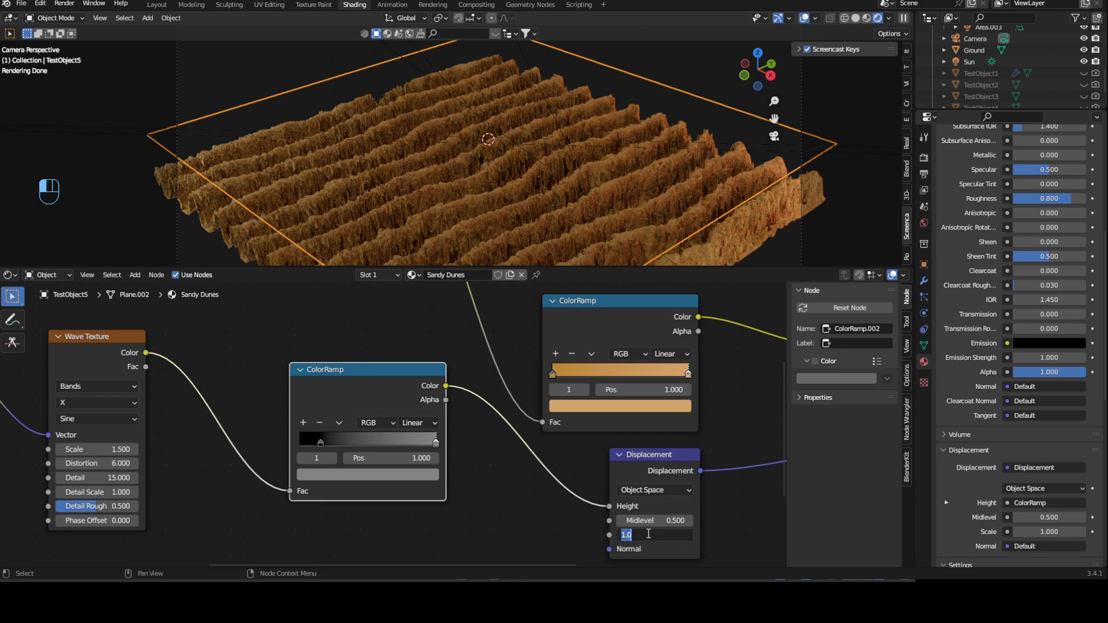
pyautogui.write('0')
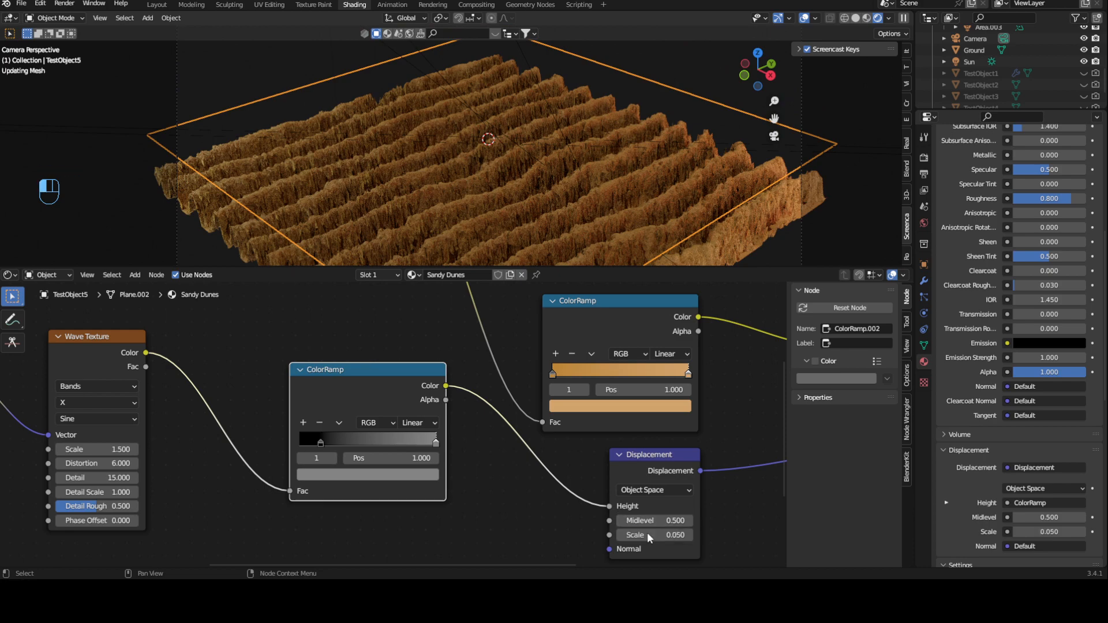
pyautogui.write('.05')
pyautogui.press('Return')
# - Set the Displacement node's Scale to 0.1
pyautogui.click(651, 535)
pyautogui.click(665, 534)
pyautogui.press('BackSpace')
pyautogui.press('BackSpace')
pyautogui.press('BackSpace')
pyautogui.write('.1')
pyautogui.press('Return')
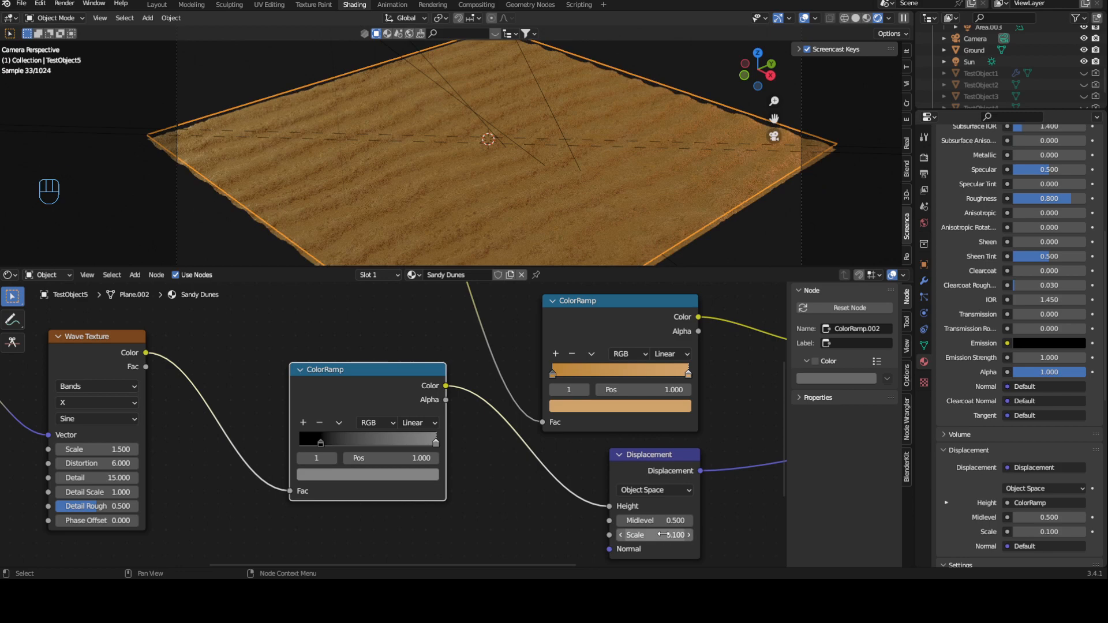
# - Move the displacement ColorRamp's black stop to position 0.000 and set its grey end stop to a Value of about 0.307
pyautogui.moveTo(320, 442); pyautogui.dragTo(281, 442)
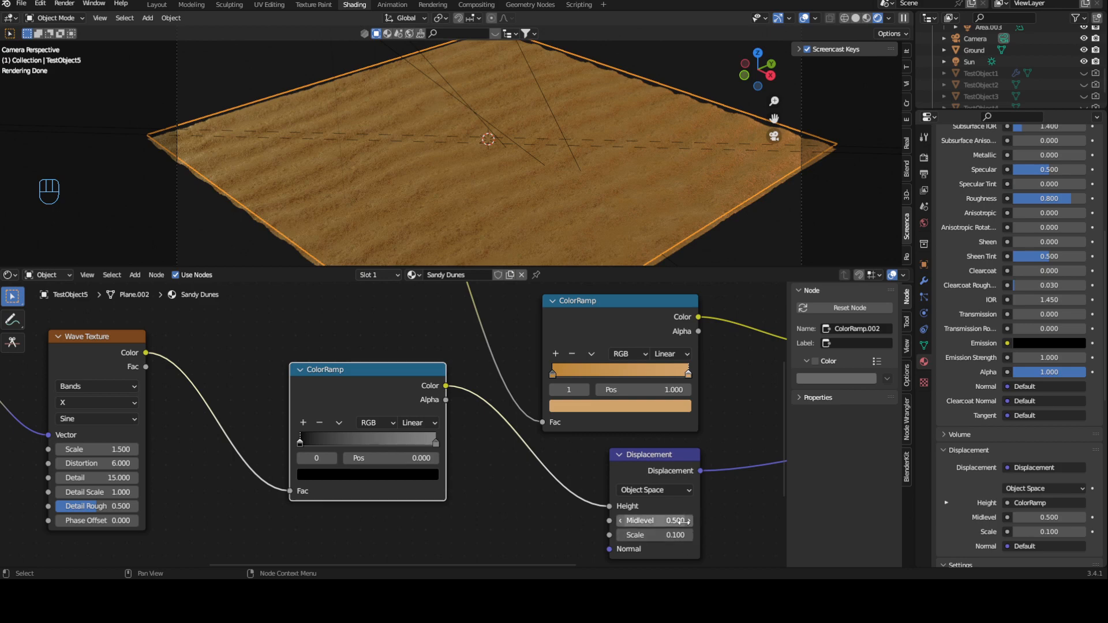
pyautogui.click(436, 442)
pyautogui.click(417, 473)
pyautogui.moveTo(410, 339); pyautogui.dragTo(409, 320)
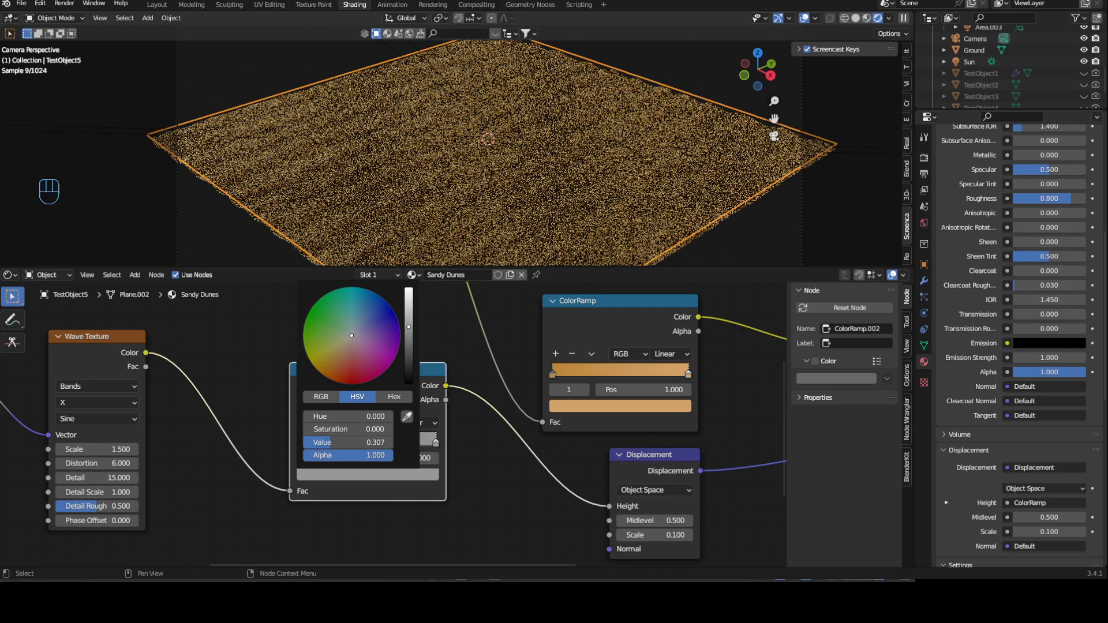
pyautogui.scroll(3, 538, 165)
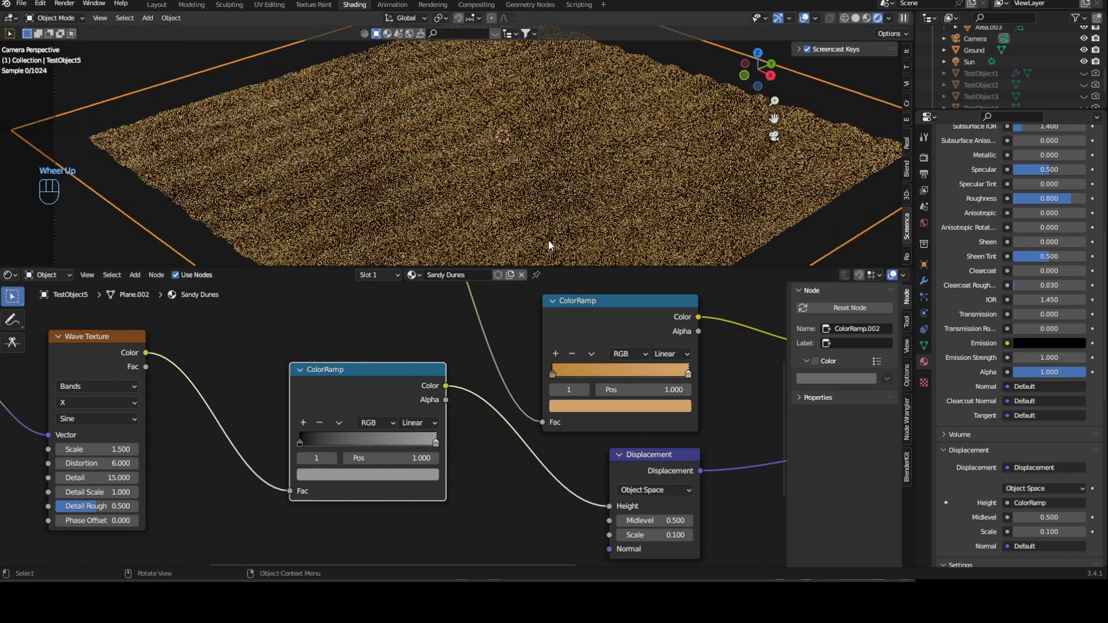
pyautogui.scroll(-2, 423, 143)
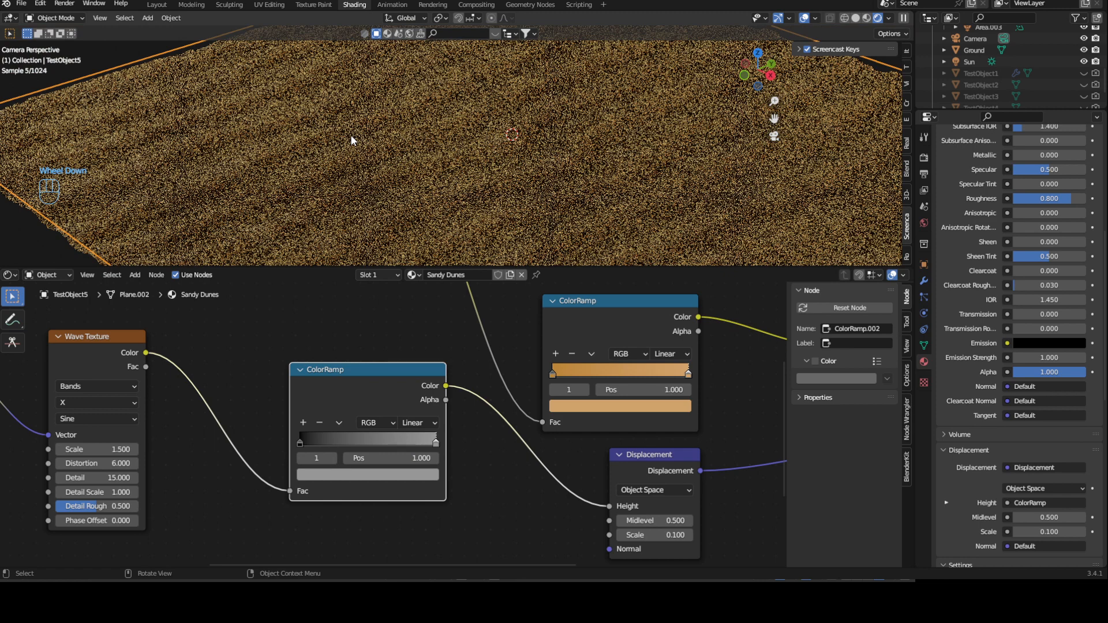
pyautogui.click(297, 443)
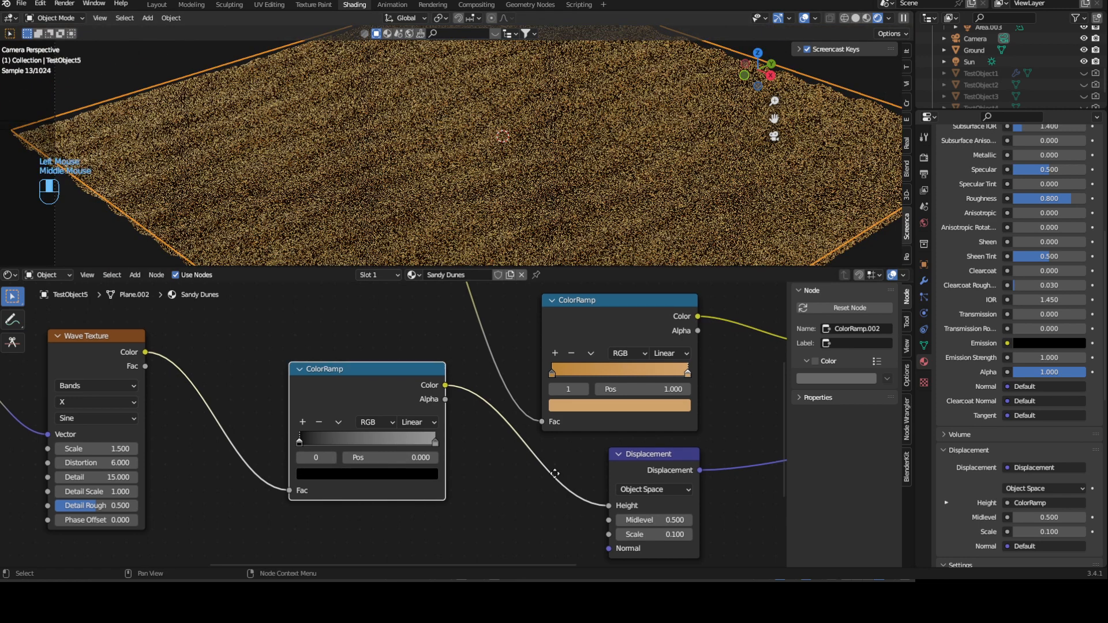
# - Set the Displacement node's Midlevel to 0.7
pyautogui.moveTo(669, 541); pyautogui.dragTo(627, 498, button='middle')
pyautogui.click(627, 498)
pyautogui.click(627, 498)
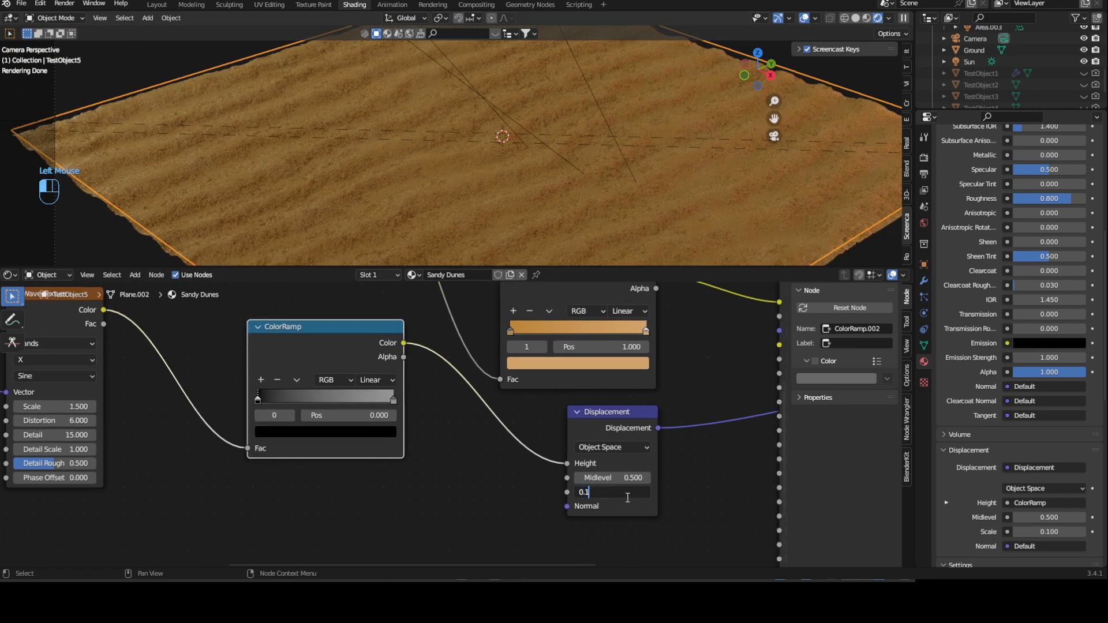
pyautogui.press('Return')
pyautogui.click(626, 476)
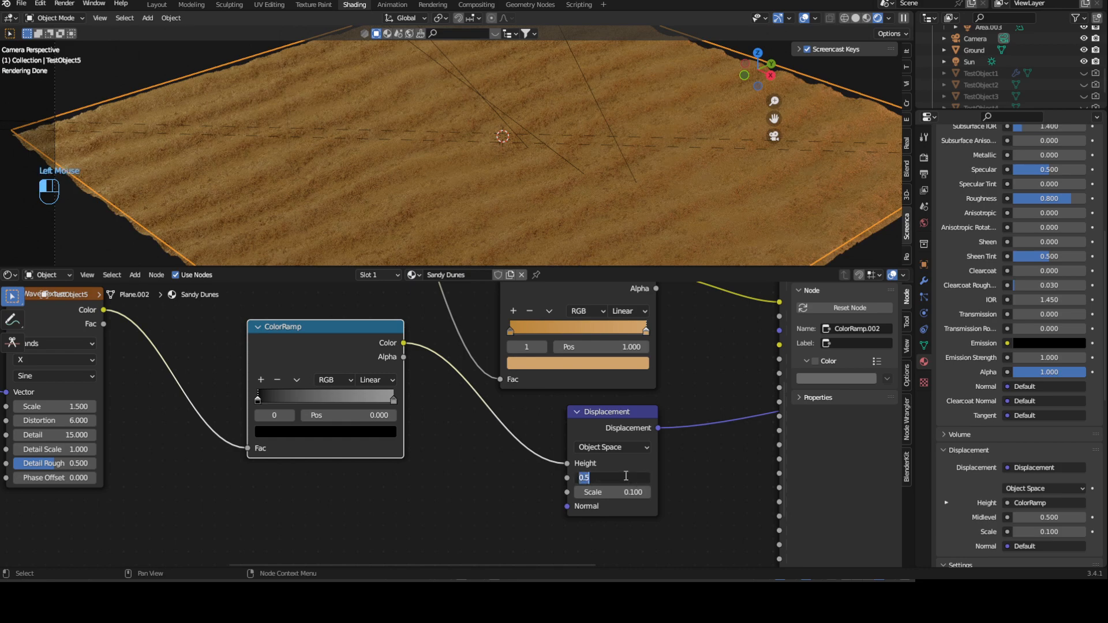
pyautogui.press('Return')
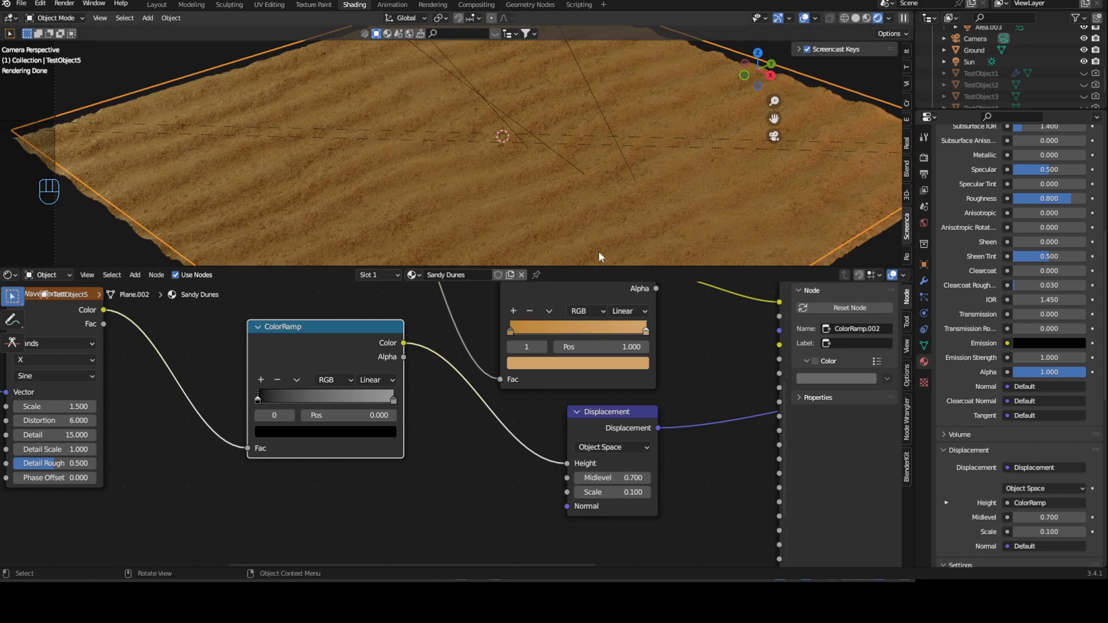
# - Lighten the end stop of the displacement ColorRamp to a paler grey
pyautogui.scroll(-3, 600, 257)
pyautogui.scroll(2, 391, 424)
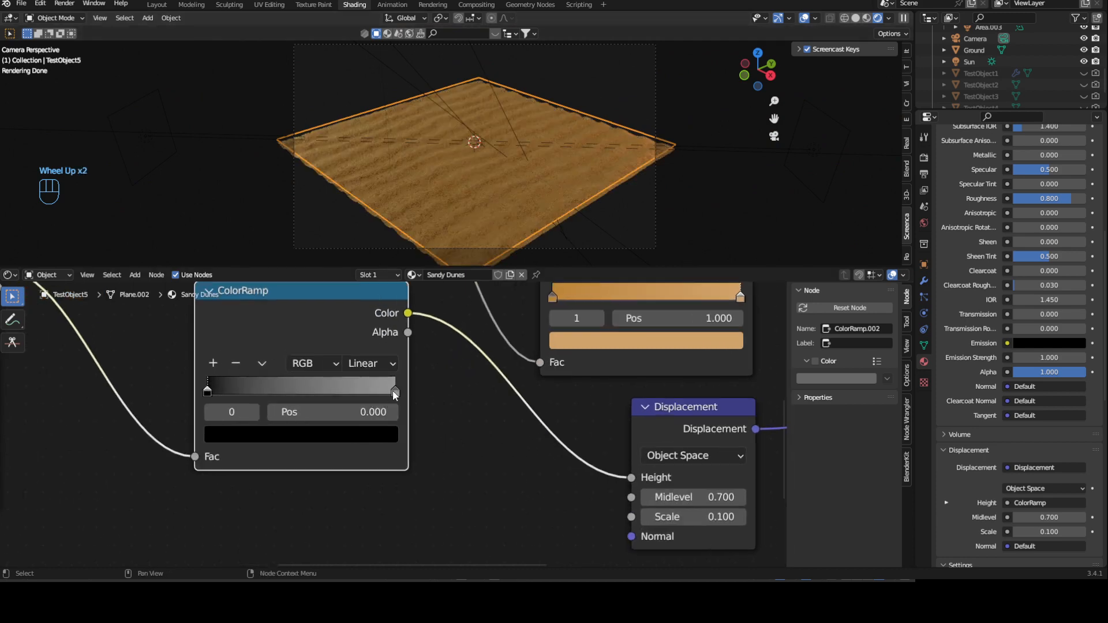
pyautogui.click(394, 391)
pyautogui.click(364, 431)
pyautogui.moveTo(356, 214)
pyautogui.mouseDown()
pyautogui.moveTo(358, 199)
pyautogui.moveTo(358, 262)
pyautogui.moveTo(358, 218)
pyautogui.mouseUp()
# - Shift the first stop of the sandy ColorRamp to a slightly redder orange-brown
pyautogui.moveTo(462, 425); pyautogui.dragTo(326, 489, button='middle')
pyautogui.moveTo(668, 344); pyautogui.dragTo(497, 406, button='middle')
pyautogui.scroll(1, 290, 416)
pyautogui.click(290, 416)
pyautogui.click(273, 476)
pyautogui.moveTo(309, 283); pyautogui.dragTo(301, 280)
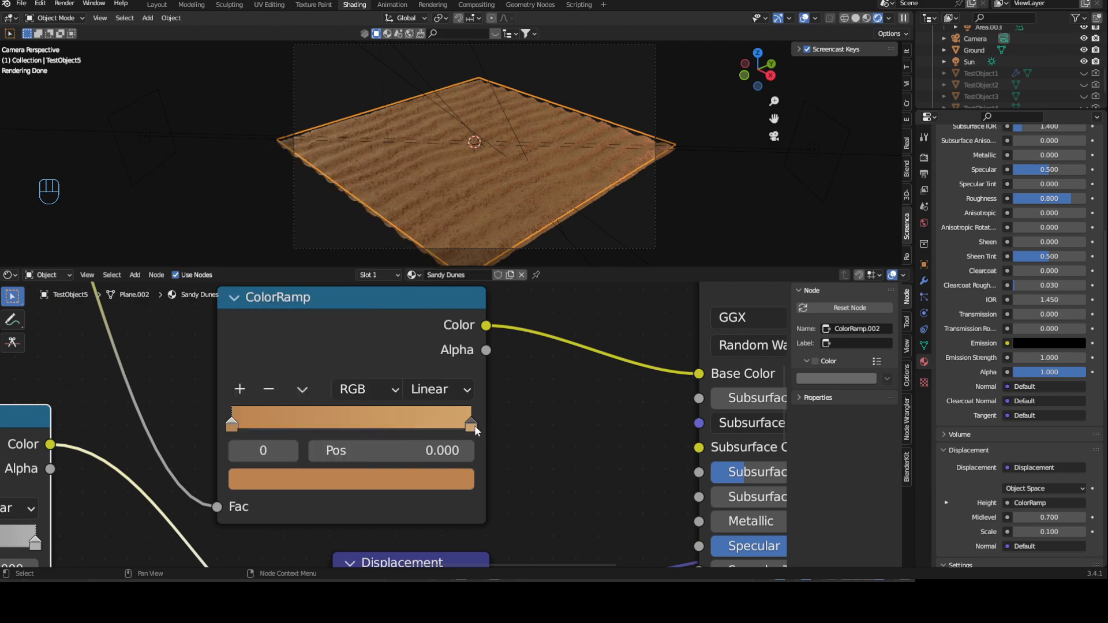
# - Deselect the plane, examine the recoloured dune ripples up close and from farther away, and reselect the plane
pyautogui.click(661, 208)
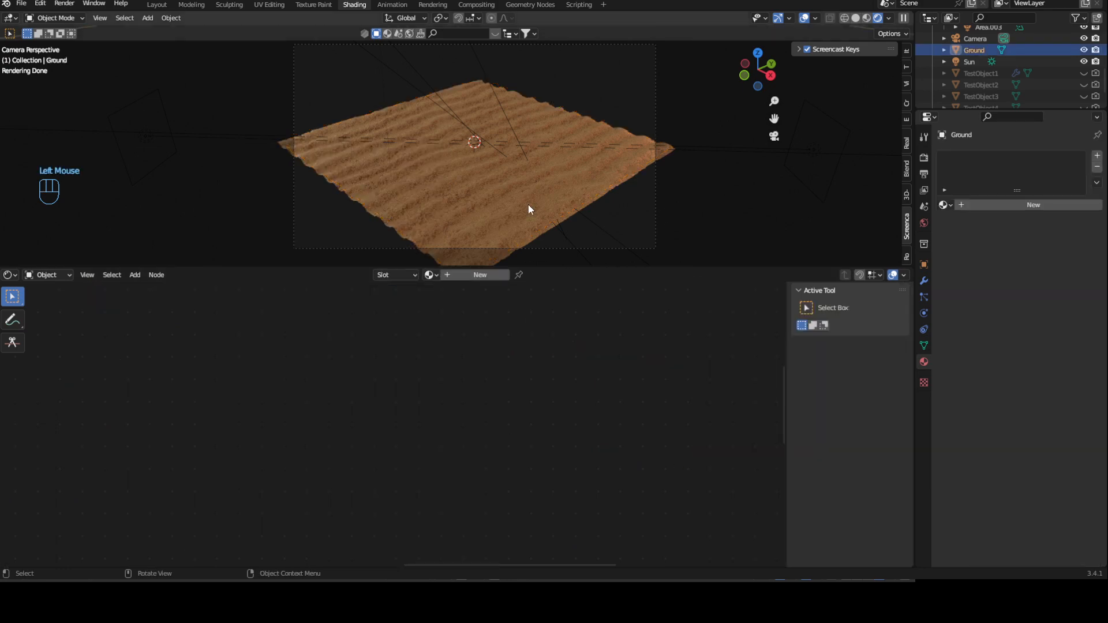
pyautogui.scroll(4, 528, 205)
pyautogui.scroll(4, 420, 190)
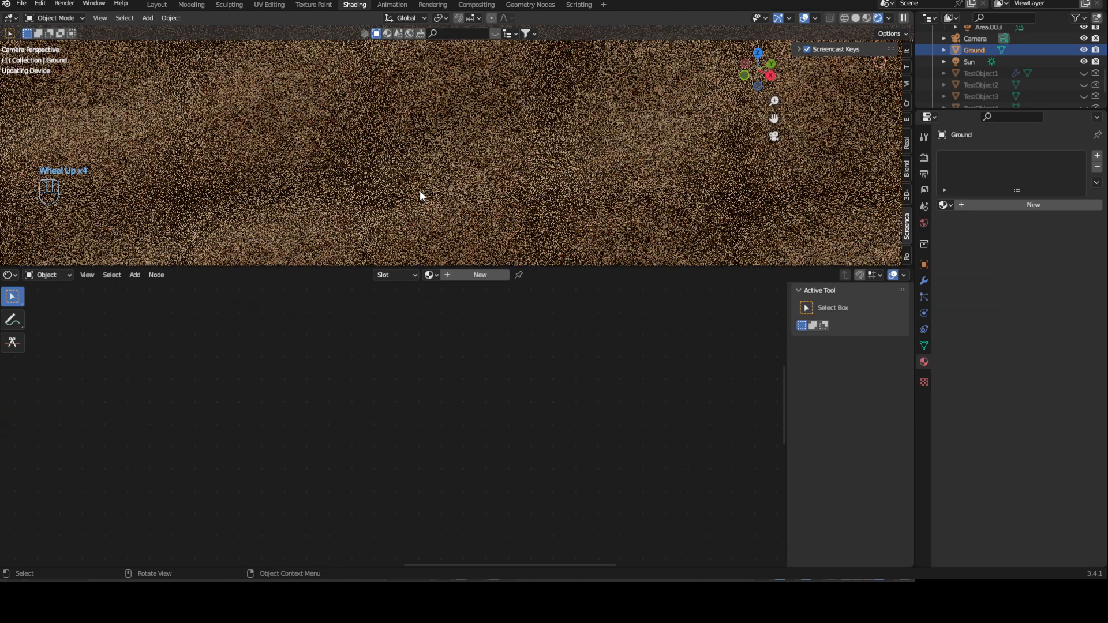
pyautogui.scroll(-4, 444, 168)
pyautogui.click(449, 159)
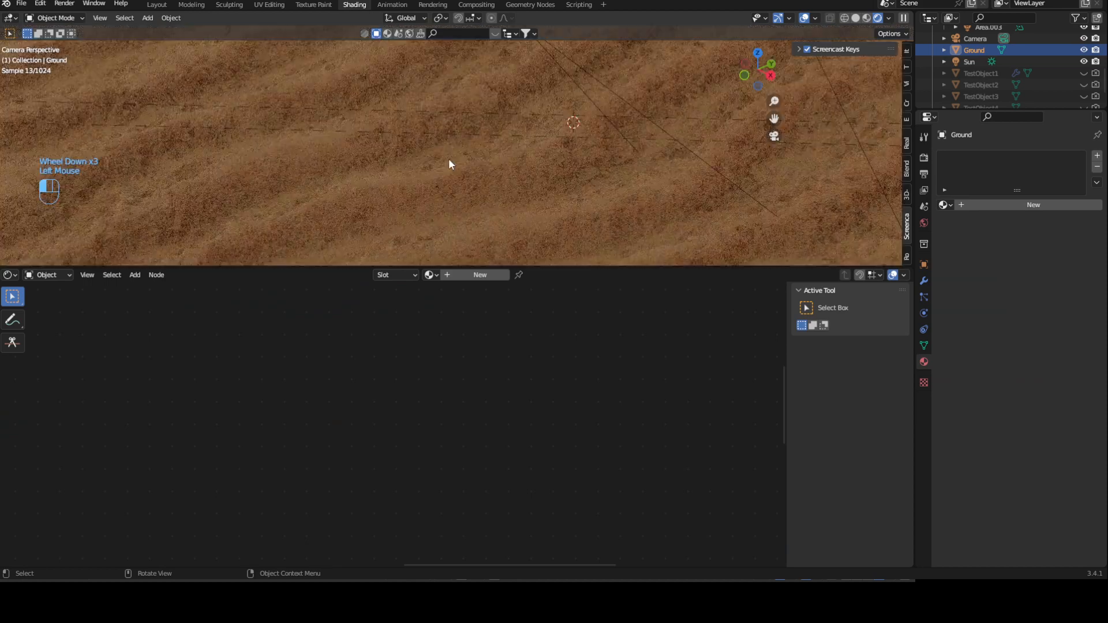
pyautogui.scroll(-4, 450, 160)
pyautogui.scroll(1, 453, 165)
pyautogui.scroll(-2, 535, 393)
pyautogui.scroll(-1, 533, 393)
# - Add a Bump node below the Displacement node
pyautogui.moveTo(532, 393); pyautogui.dragTo(504, 359, button='middle')
pyautogui.moveTo(390, 422); pyautogui.dragTo(471, 406)
pyautogui.keyDown('ctrl'); pyautogui.moveTo(245, 429); pyautogui.dragTo(224, 457, button='middle'); pyautogui.keyUp('ctrl')
pyautogui.moveTo(224, 457); pyautogui.dragTo(368, 437, button='middle')
pyautogui.click(370, 460)
pyautogui.hotkey('shift', 'a')
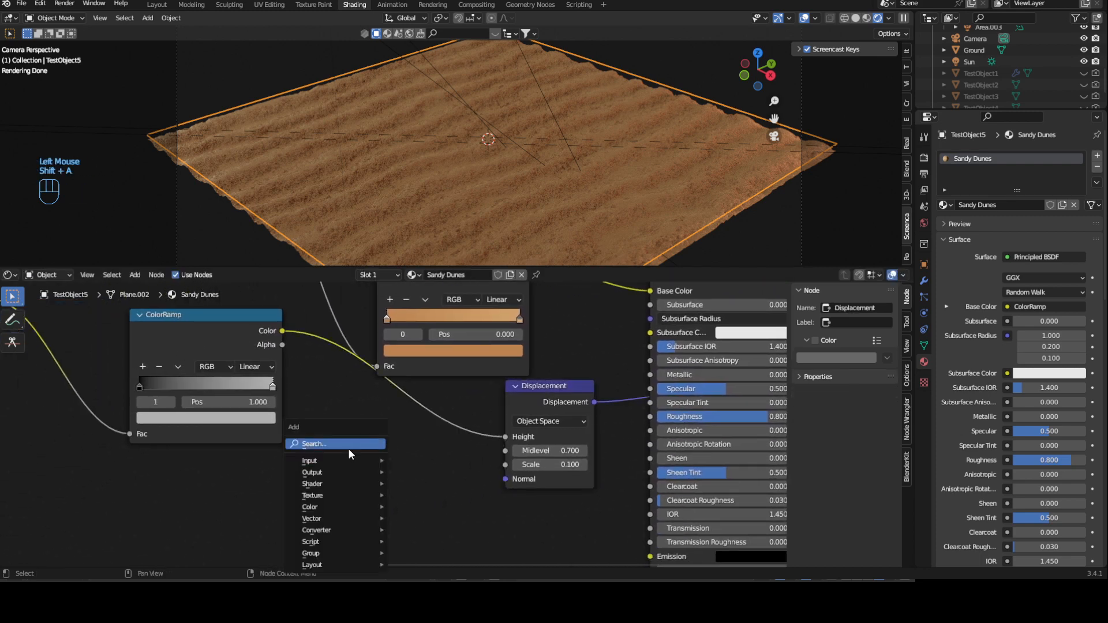
pyautogui.write('bum')
pyautogui.press('Return')
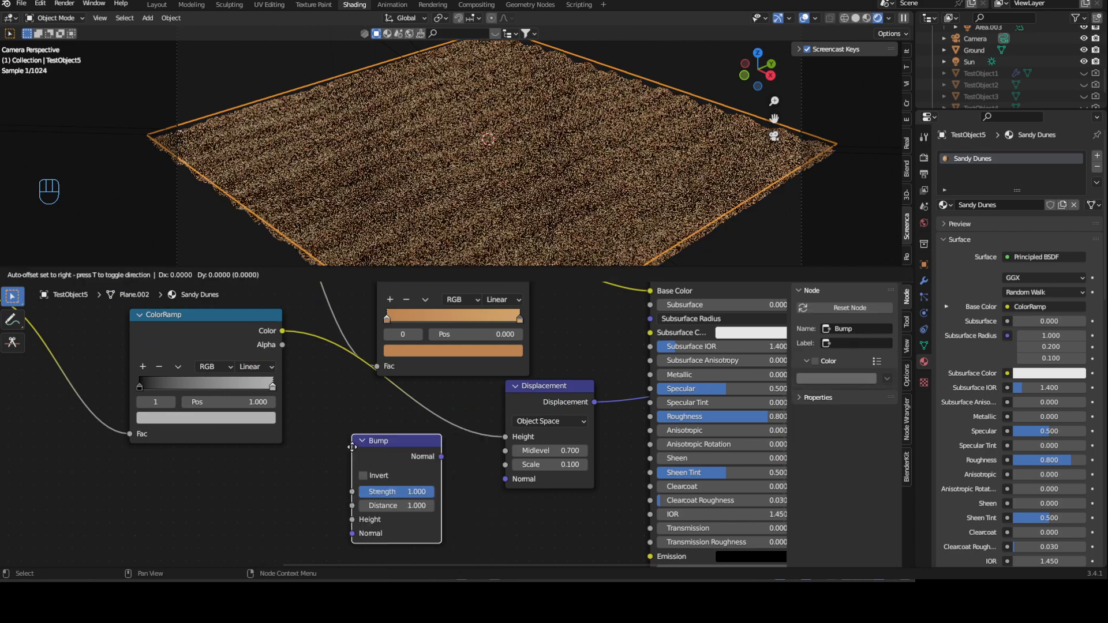
pyautogui.moveTo(562, 515); pyautogui.dragTo(531, 481, button='middle')
# - Link the Bump node's Normal to the Principled BSDF's Normal and feed its Height from the displacement ColorRamp's Color
pyautogui.moveTo(531, 482); pyautogui.dragTo(590, 524)
pyautogui.moveTo(322, 432); pyautogui.dragTo(389, 441, button='middle')
pyautogui.moveTo(337, 327); pyautogui.dragTo(550, 490)
pyautogui.moveTo(521, 489); pyautogui.dragTo(406, 482, button='middle')
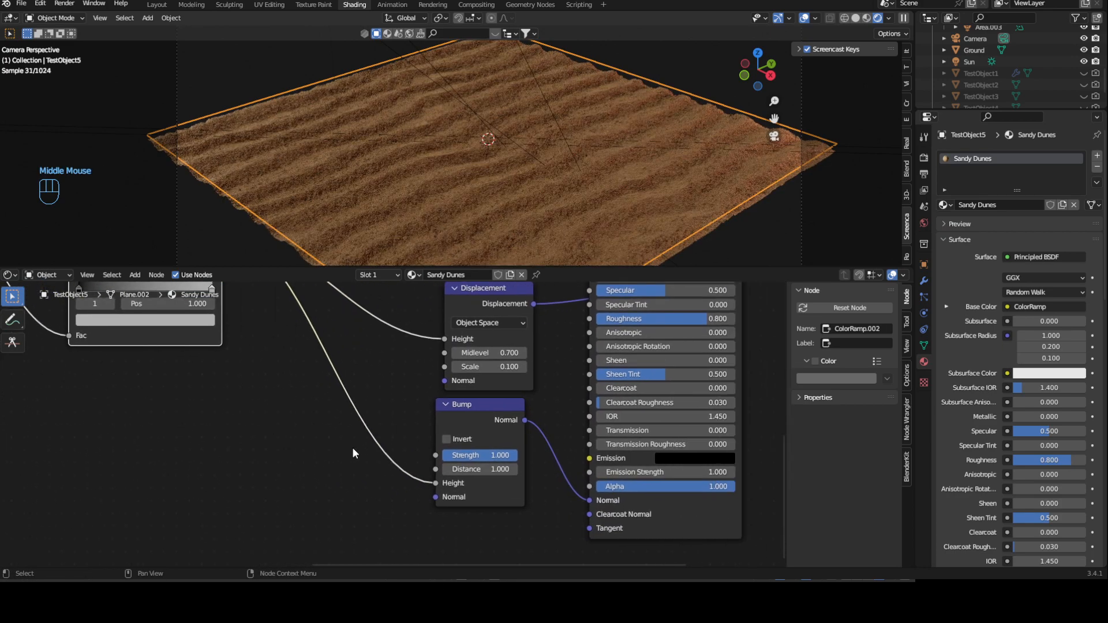
# - Duplicate the Bump node and connect the copy's Normal output to the first Bump node's Normal input
pyautogui.moveTo(299, 430); pyautogui.dragTo(425, 404, button='middle')
pyautogui.click(420, 403)
pyautogui.click(601, 419)
pyautogui.hotkey('shift', 'd')
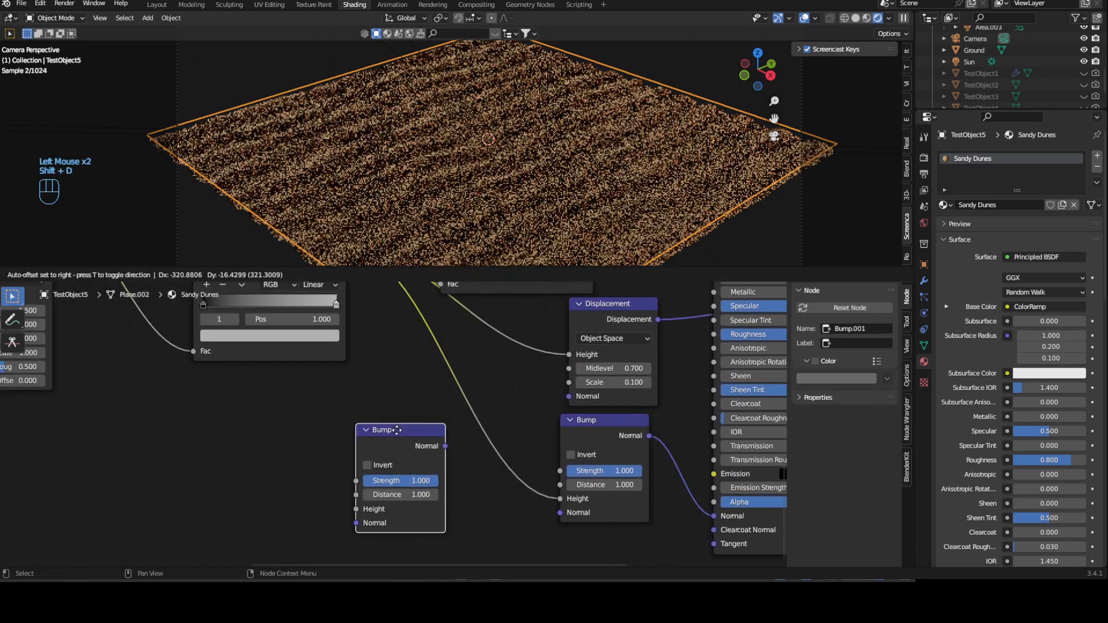
pyautogui.click(374, 434)
pyautogui.moveTo(422, 449); pyautogui.dragTo(567, 511)
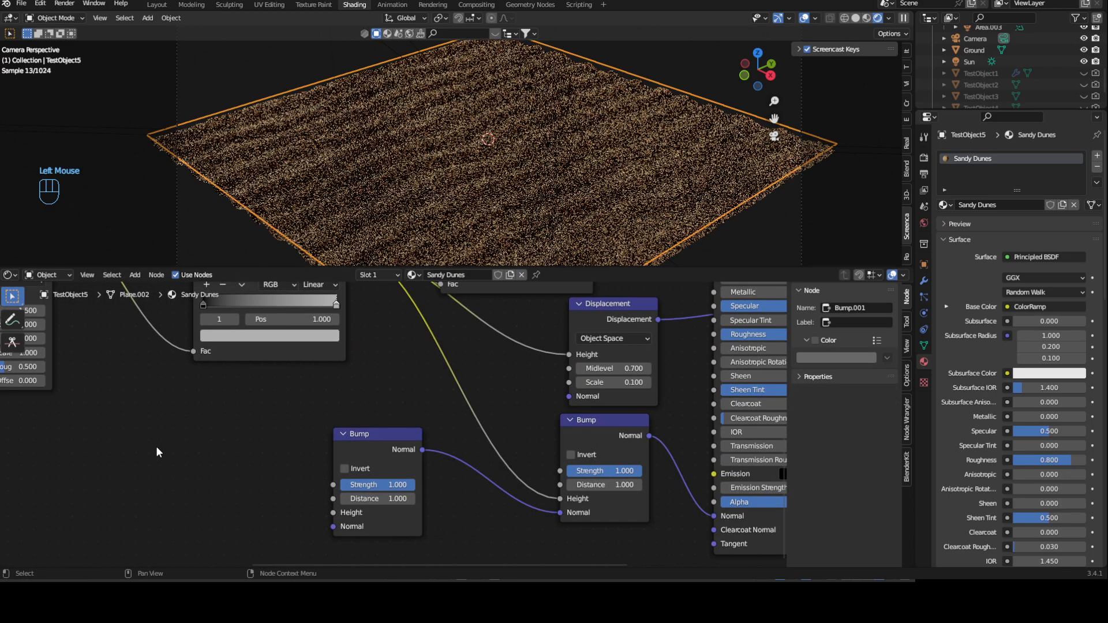
# - Feed the duplicated Bump node's Height from the Voronoi Texture's Distance and inspect the sand grain up close
pyautogui.moveTo(156, 446); pyautogui.dragTo(420, 452, button='middle')
pyautogui.scroll(-3, 420, 452)
pyautogui.moveTo(321, 371); pyautogui.dragTo(240, 430, button='middle')
pyautogui.moveTo(152, 406); pyautogui.dragTo(573, 490)
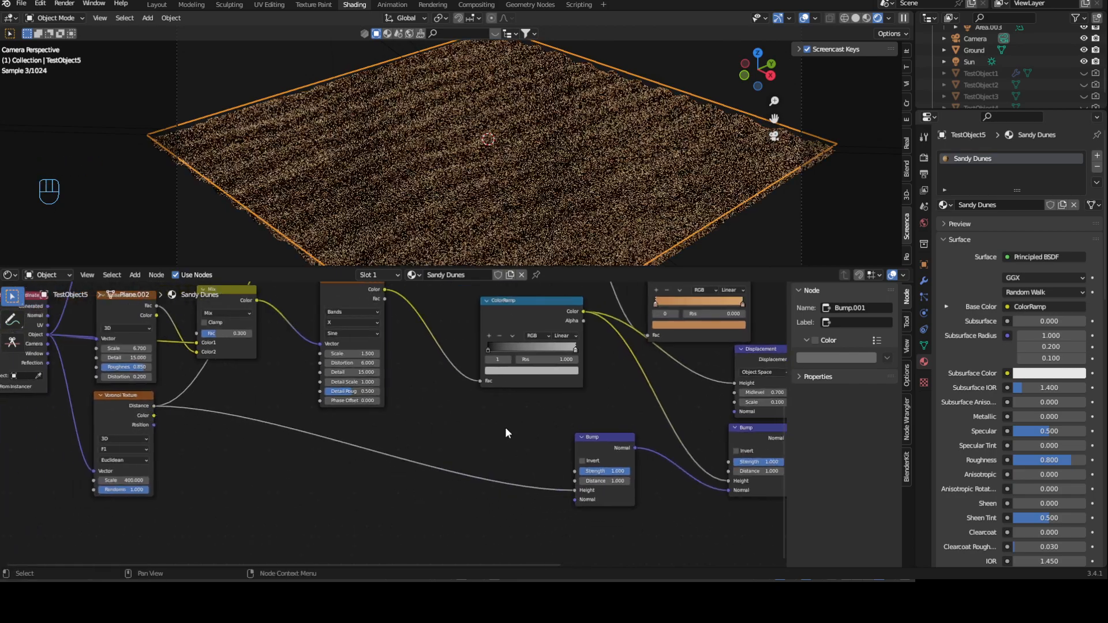
pyautogui.moveTo(503, 434); pyautogui.dragTo(373, 424, button='middle')
pyautogui.scroll(3, 576, 150)
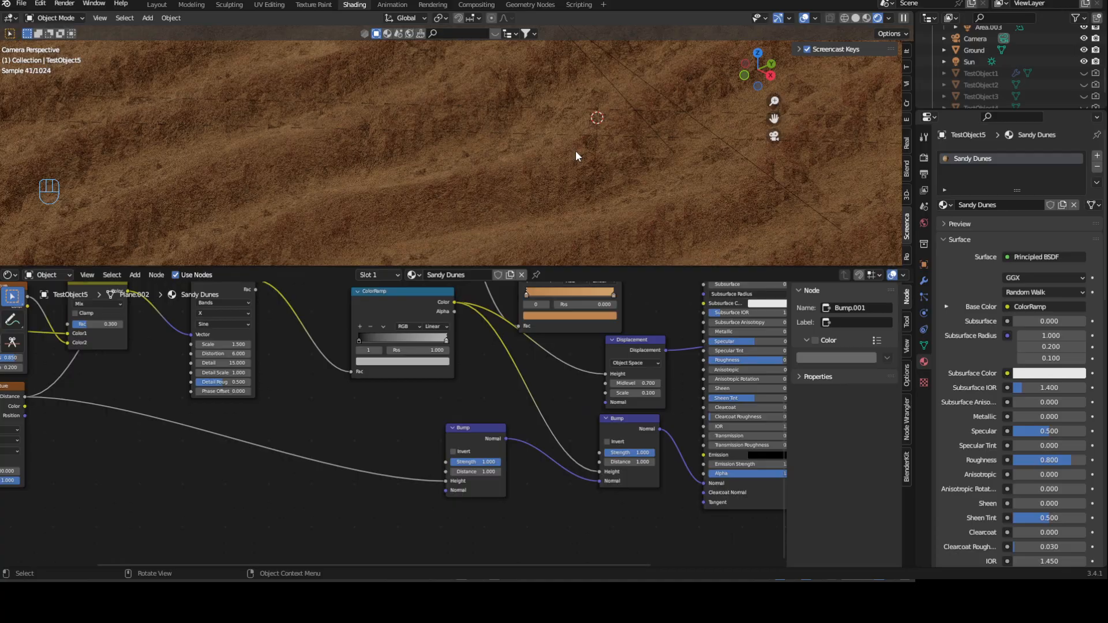
pyautogui.scroll(-5, 576, 150)
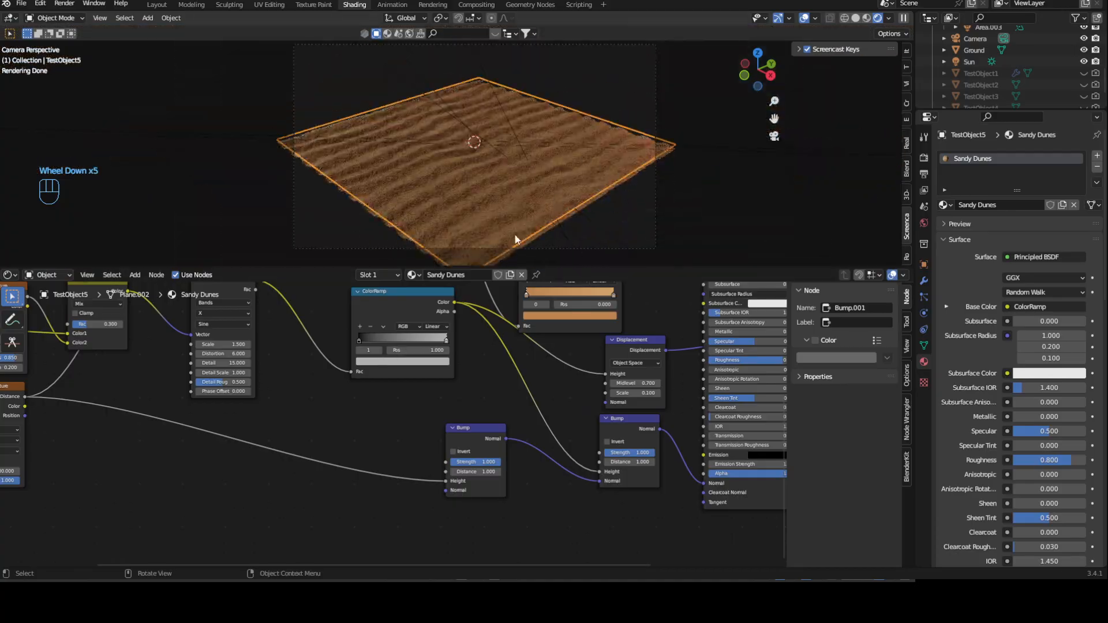
pyautogui.scroll(8, 558, 200)
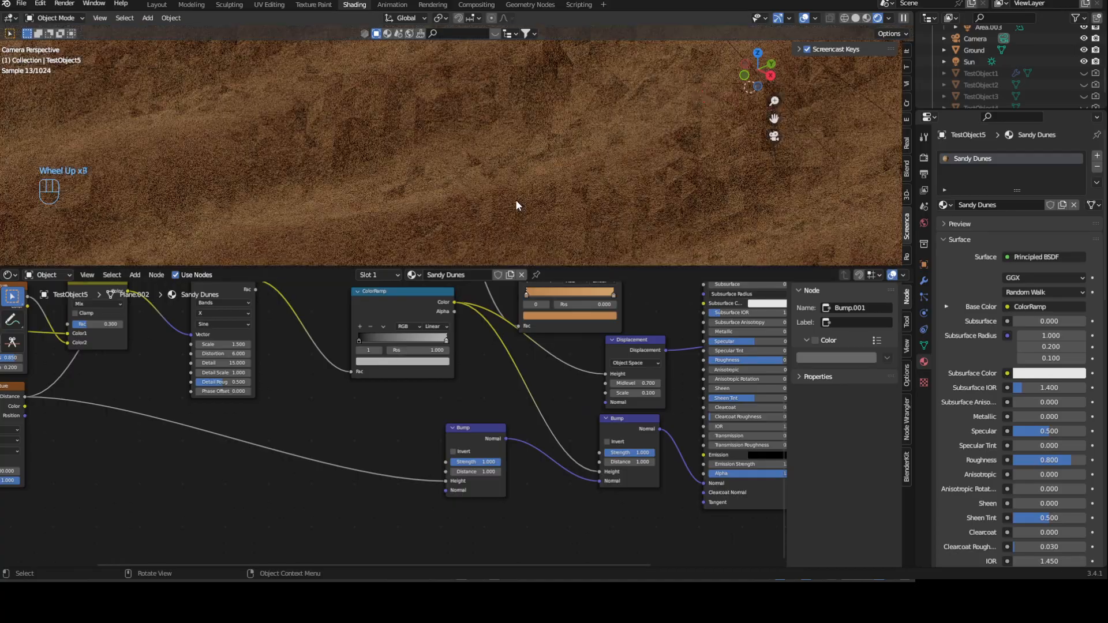
pyautogui.scroll(2, 517, 205)
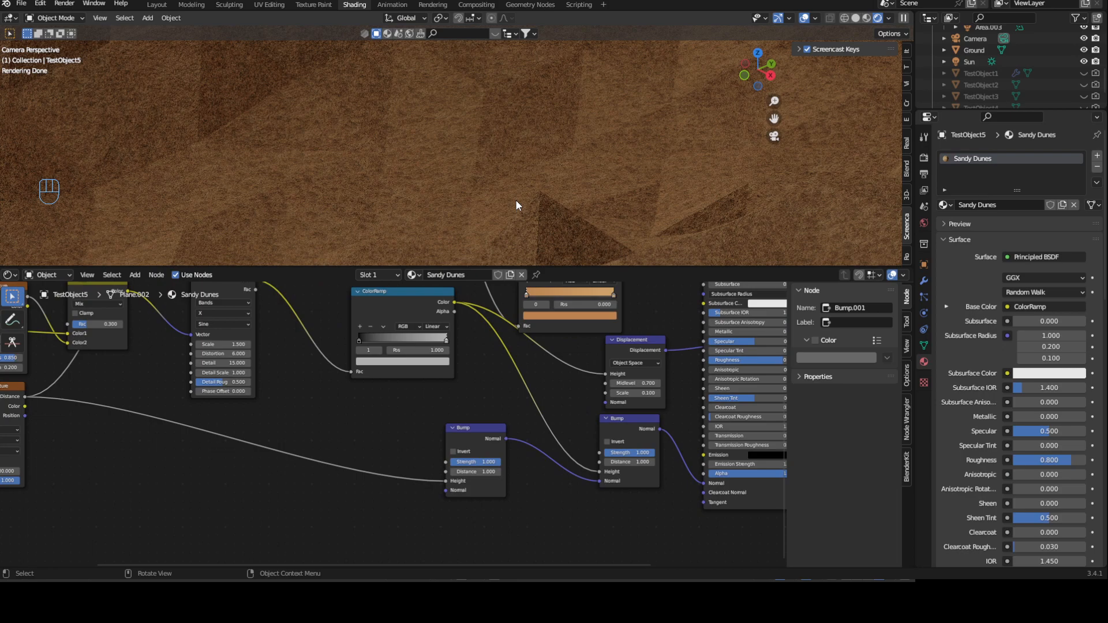
pyautogui.scroll(-9, 517, 204)
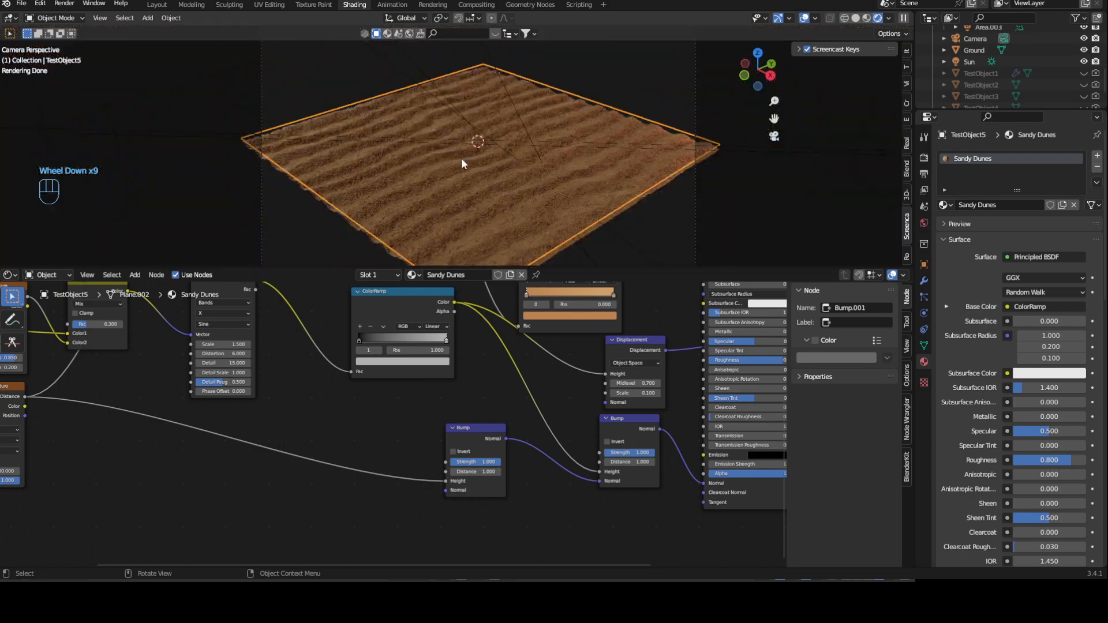
# - Set the Voronoi Texture's Scale to 60 and inspect the sand surface up close
pyautogui.moveTo(62, 504); pyautogui.dragTo(280, 492, button='middle')
pyautogui.scroll(-1, 254, 491)
pyautogui.scroll(4, 231, 490)
pyautogui.click(160, 474)
pyautogui.write('600')
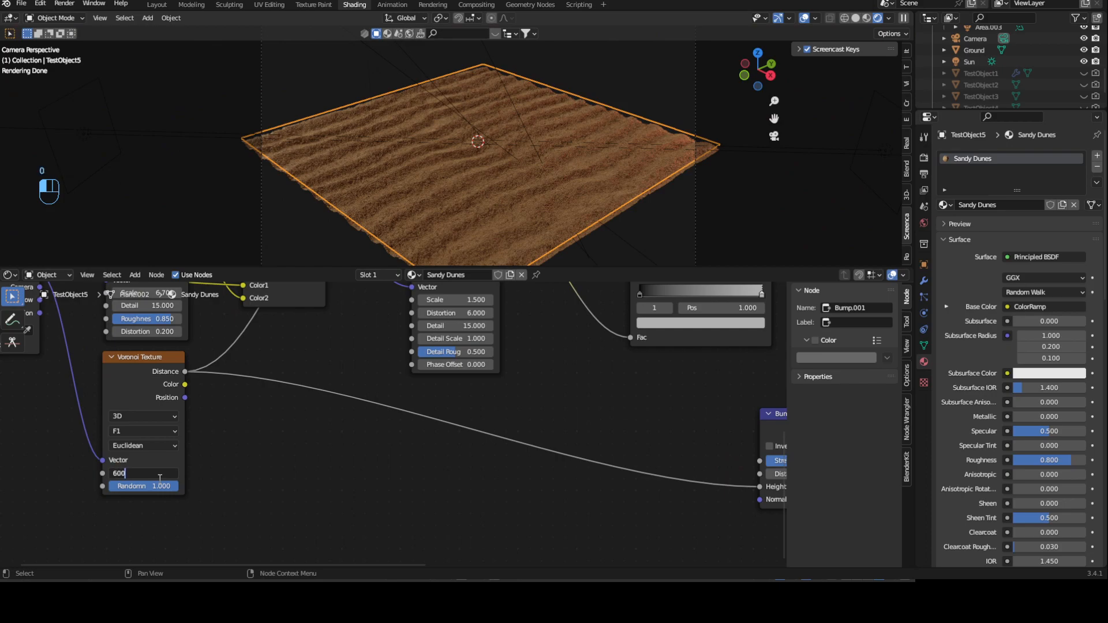
pyautogui.press('Return')
pyautogui.moveTo(549, 445); pyautogui.dragTo(349, 418, button='middle')
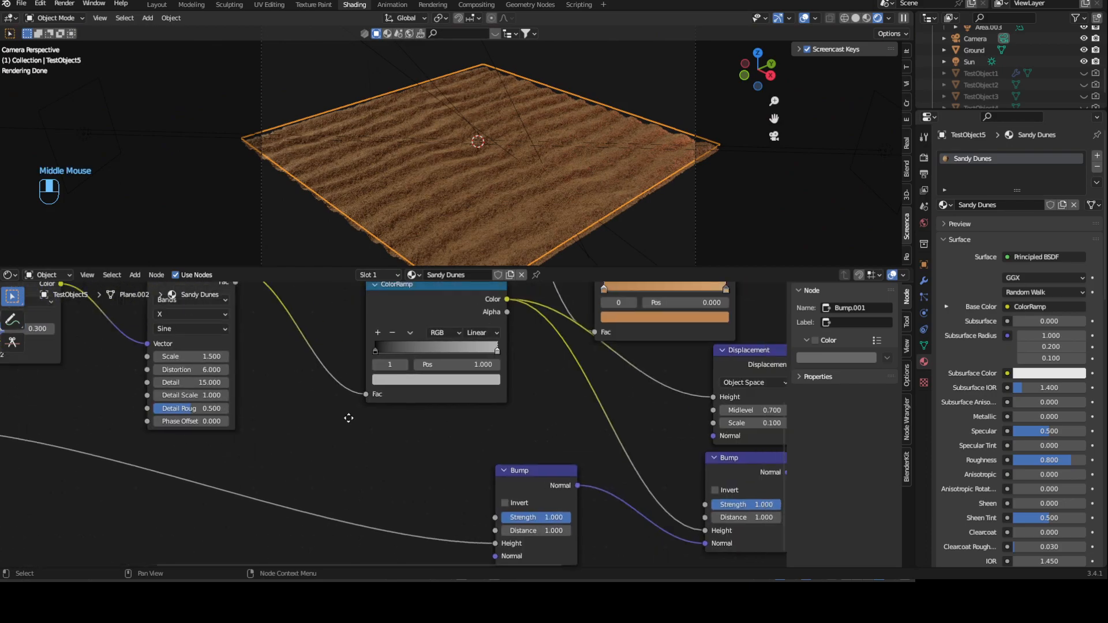
pyautogui.scroll(3, 679, 206)
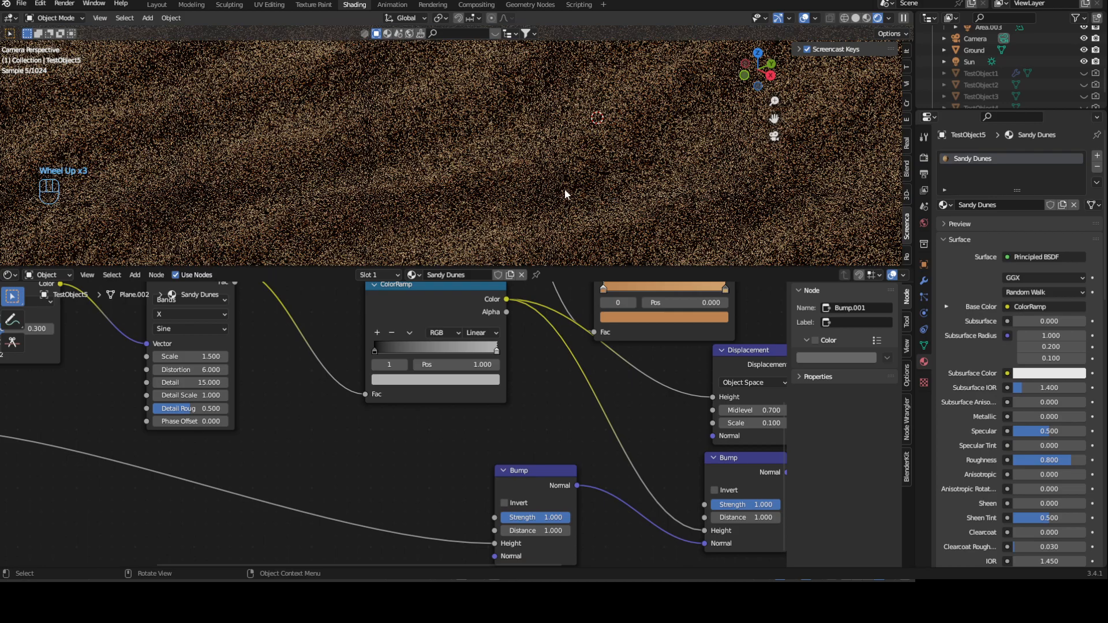
# - Set the dune plane's Subdivision modifier to 3 viewport levels
pyautogui.scroll(2, 561, 190)
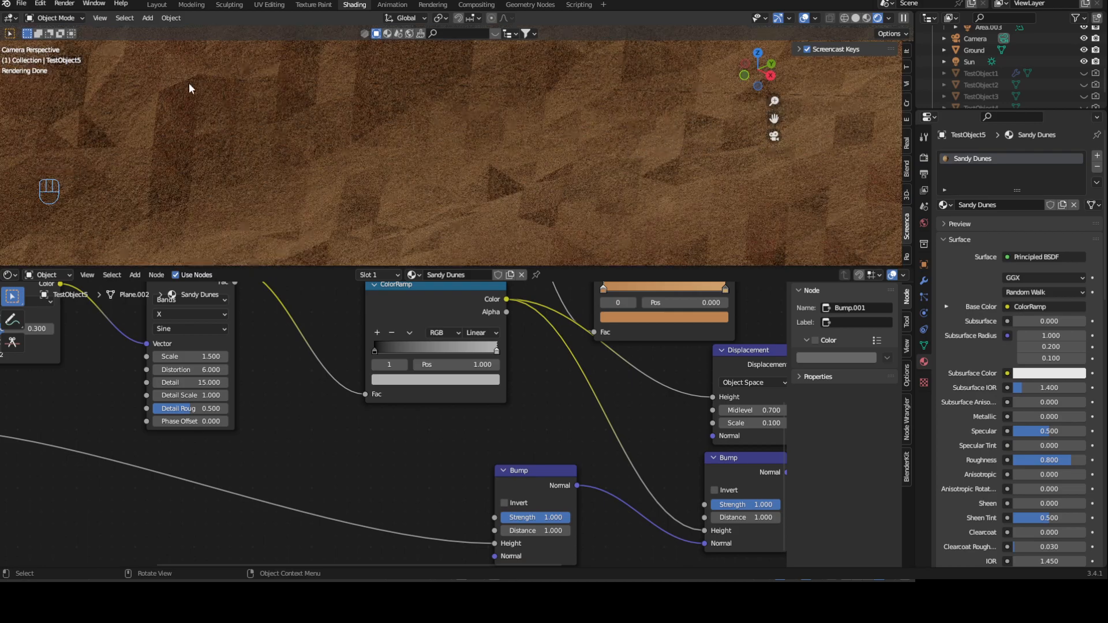
pyautogui.scroll(-9, 346, 135)
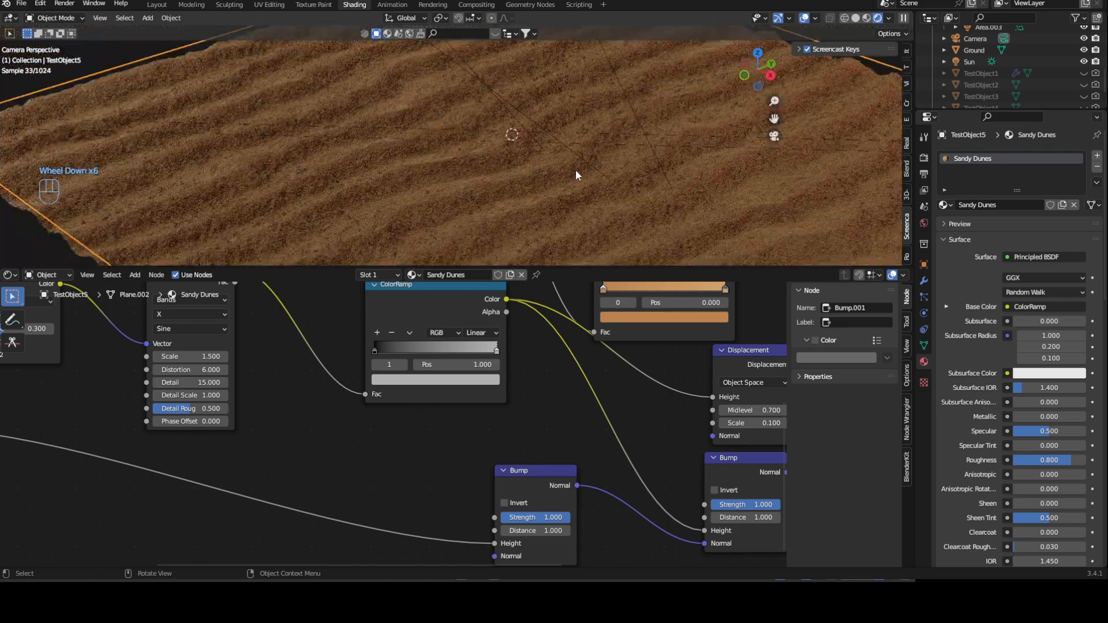
pyautogui.click(924, 282)
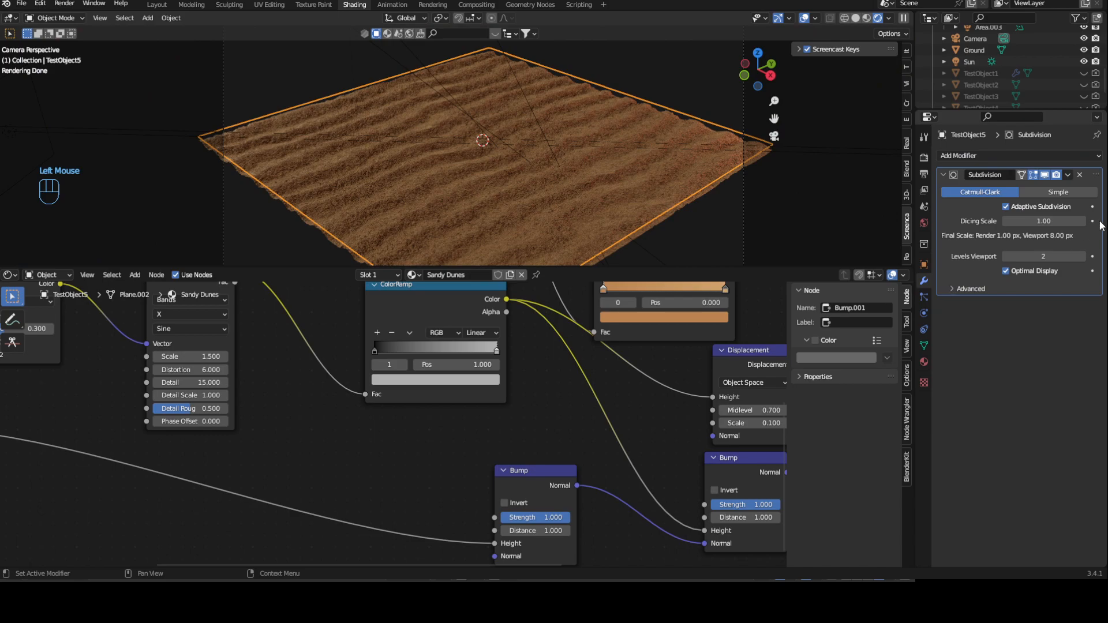
pyautogui.click(1081, 256)
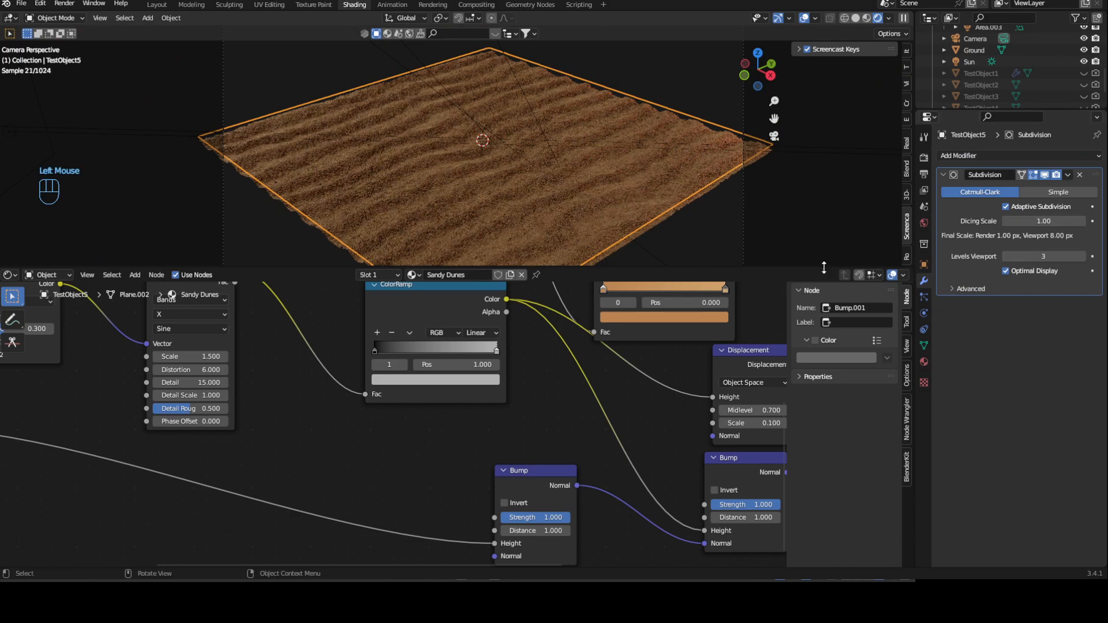
# - Inspect the dune surface up close and from farther away, and review the complete Sandy Dunes node tree
pyautogui.scroll(2, 546, 196)
pyautogui.scroll(2, 546, 195)
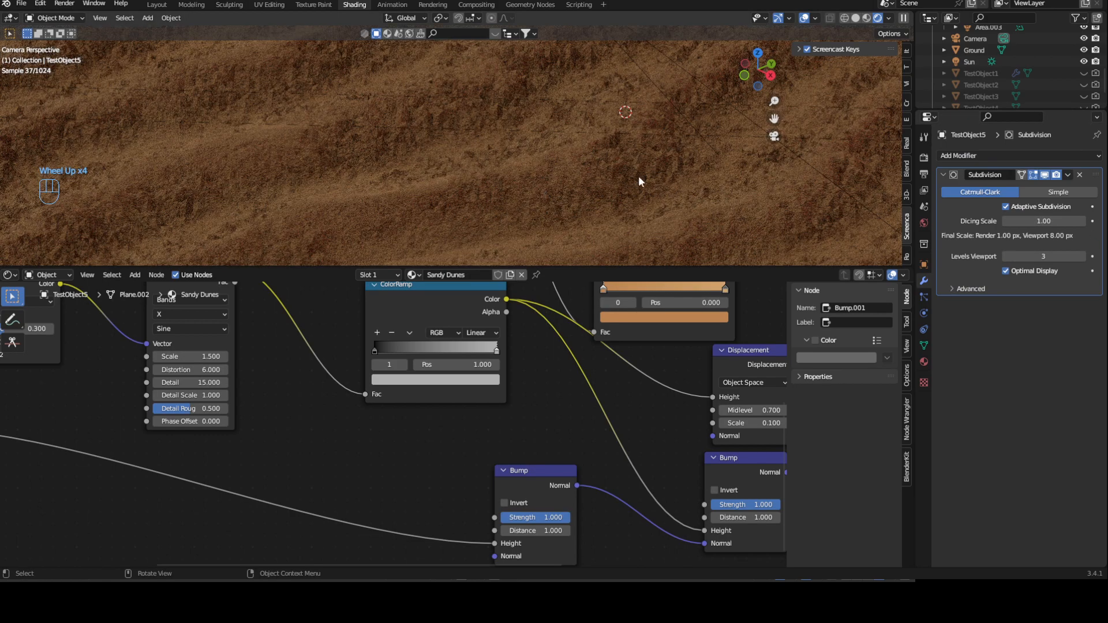
pyautogui.scroll(-5, 639, 181)
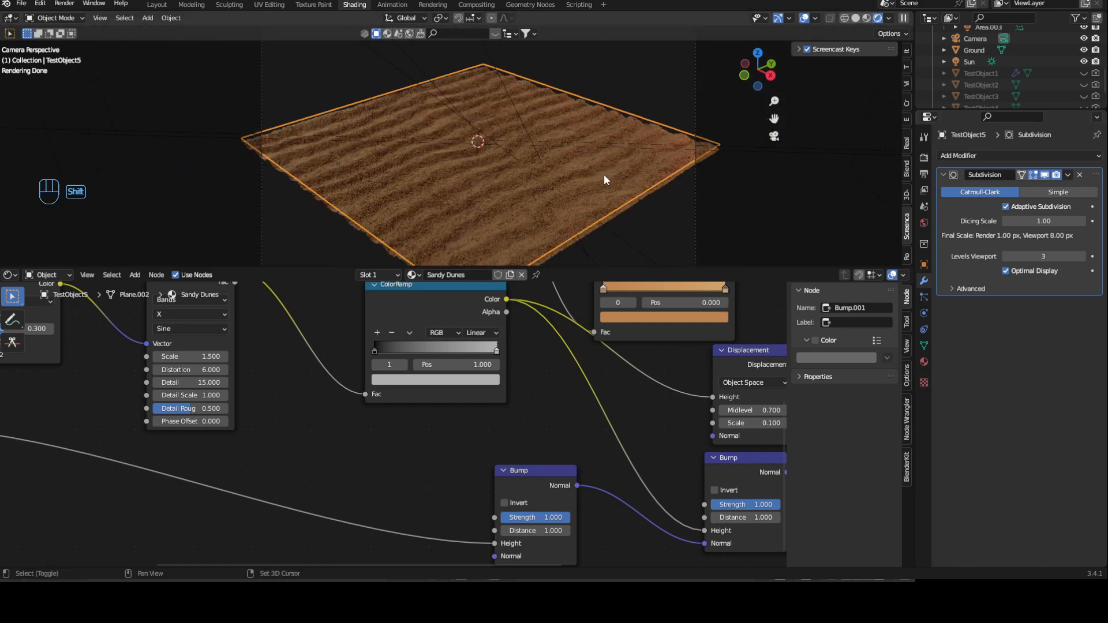
pyautogui.keyDown('shift'); pyautogui.moveTo(607, 176); pyautogui.dragTo(699, 175, button='middle'); pyautogui.keyUp('shift')
pyautogui.scroll(-1, 699, 174)
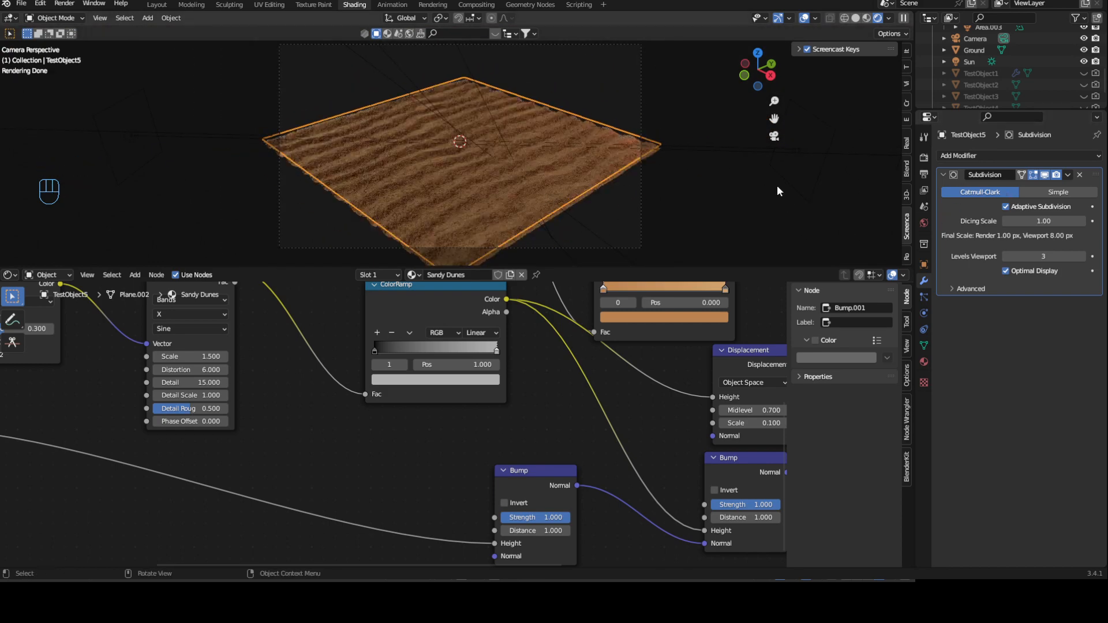
pyautogui.scroll(-4, 571, 397)
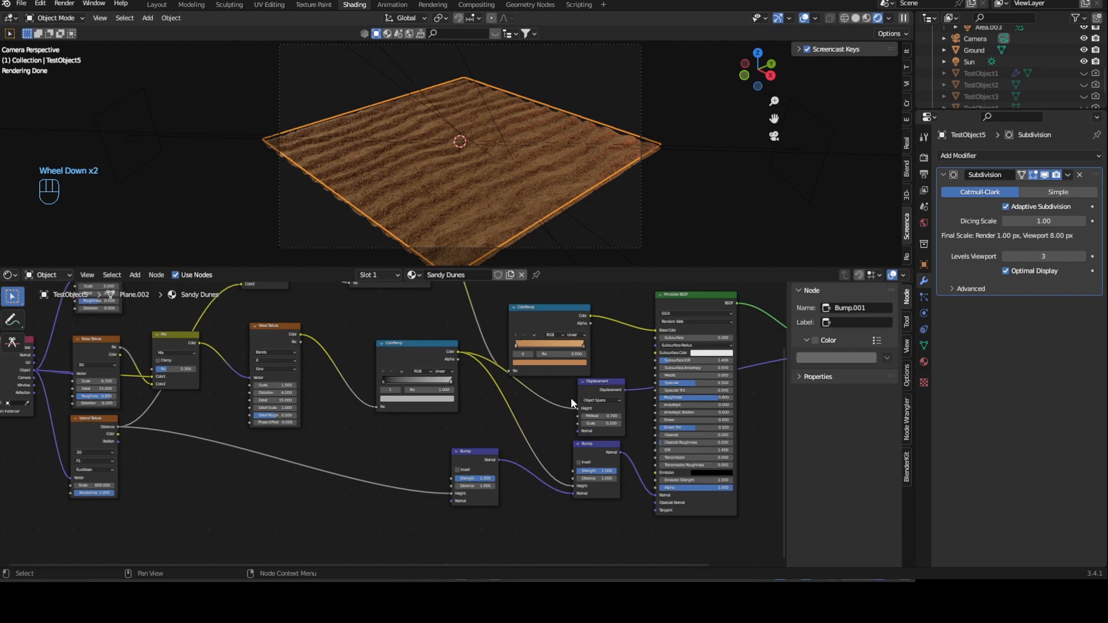
pyautogui.moveTo(546, 320); pyautogui.dragTo(505, 365, button='middle')
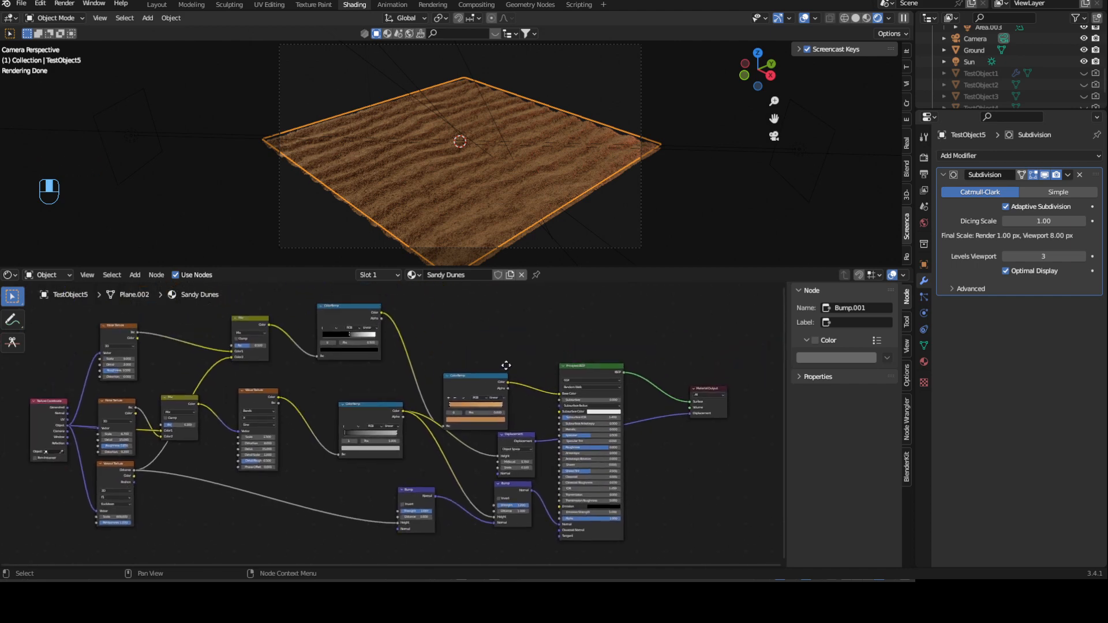
pyautogui.moveTo(502, 357); pyautogui.dragTo(189, 477, button='middle')
pyautogui.click(542, 195)
pyautogui.click(542, 195)
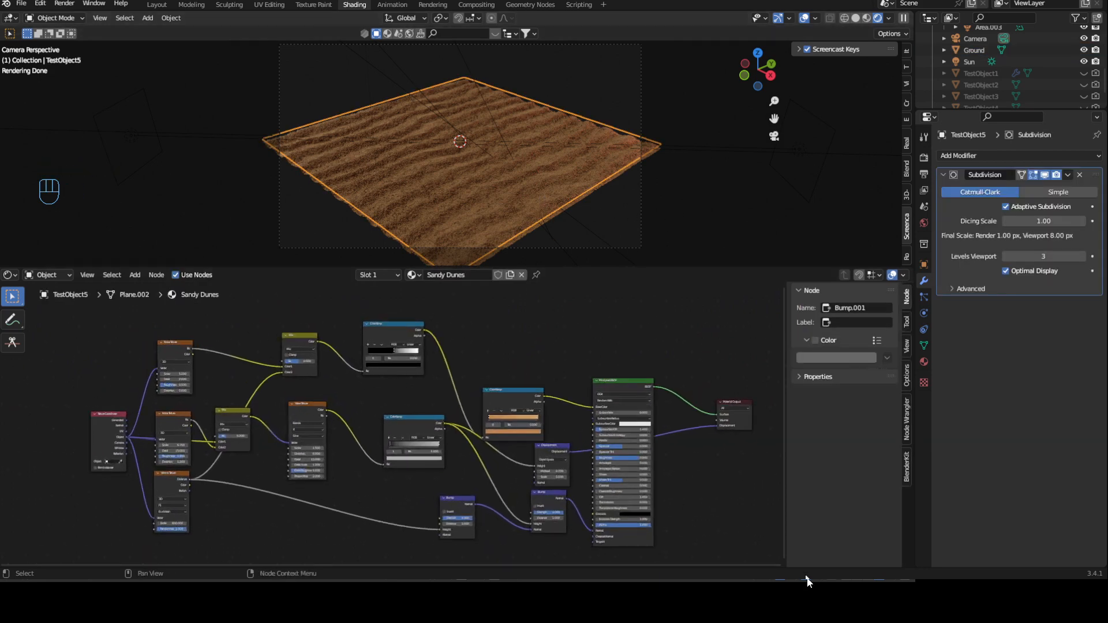